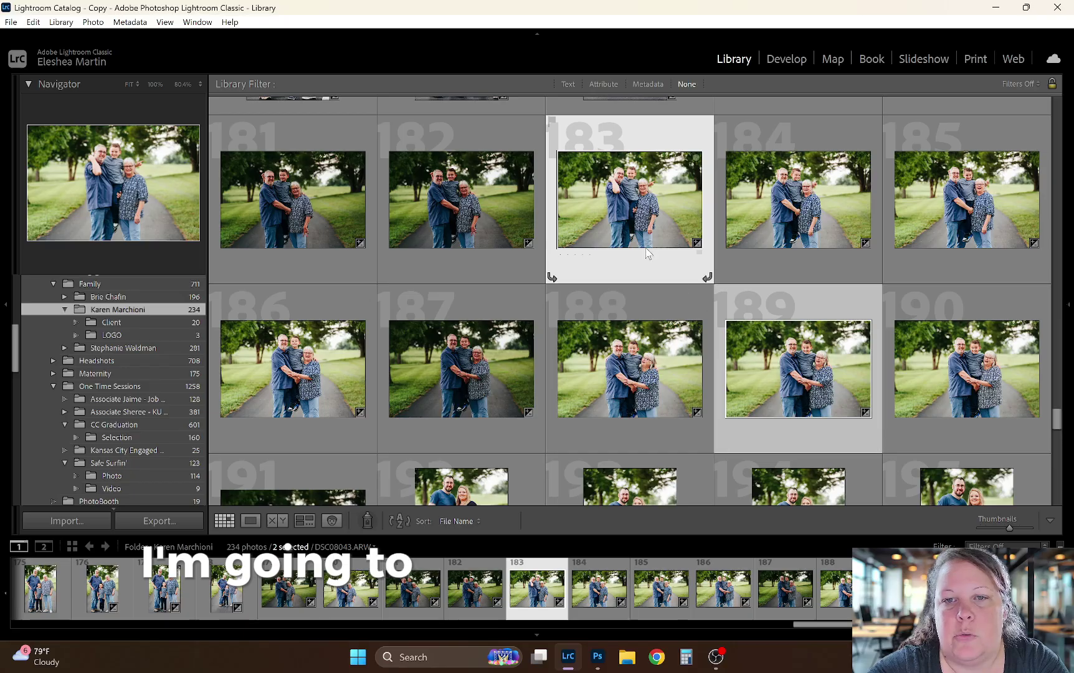
Open the two selected family photos from Lightroom in Photoshop for editing
right_click(643, 212)
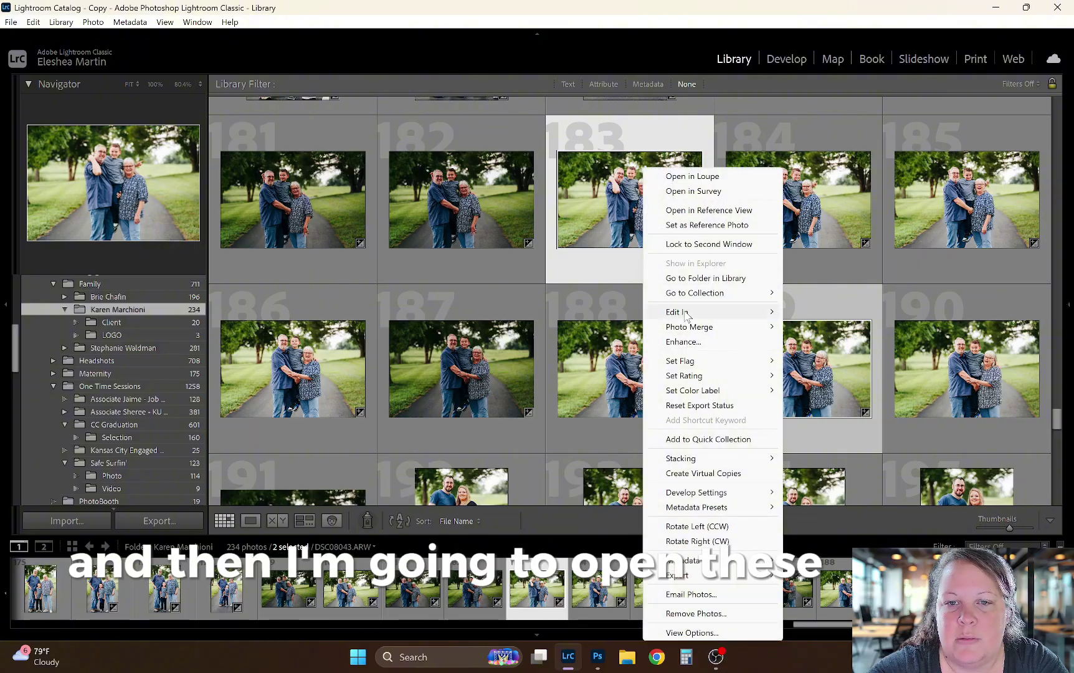
mouse_move(685, 314)
click(833, 315)
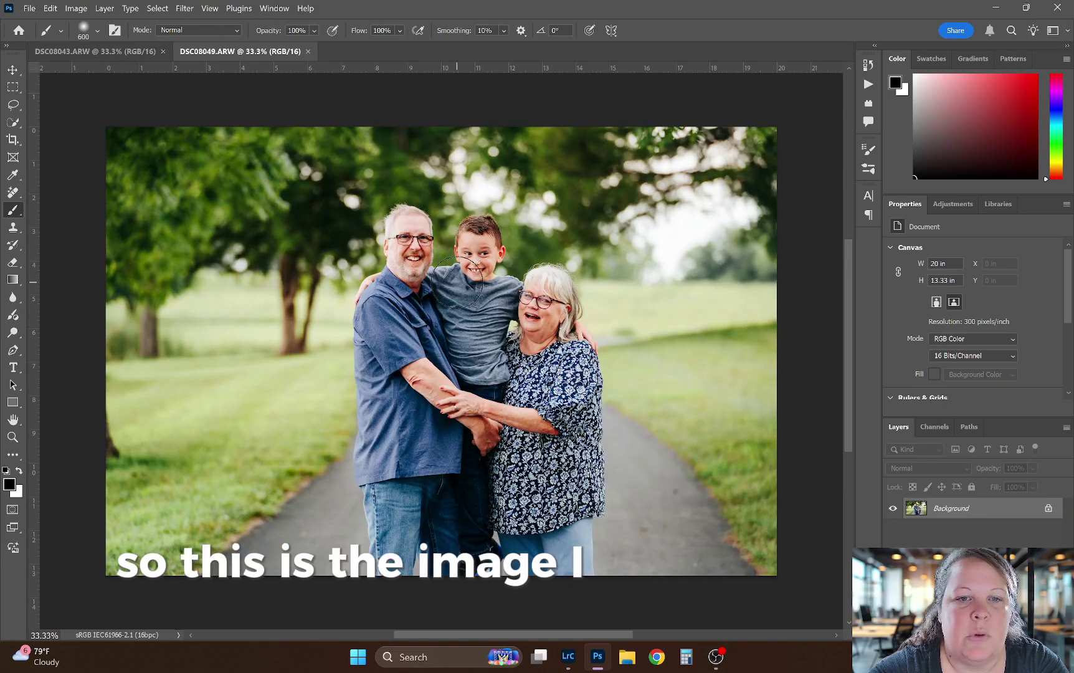
Lasso a loose area around the boy's head and upper body in DSC08043.ARW and copy it
click(114, 53)
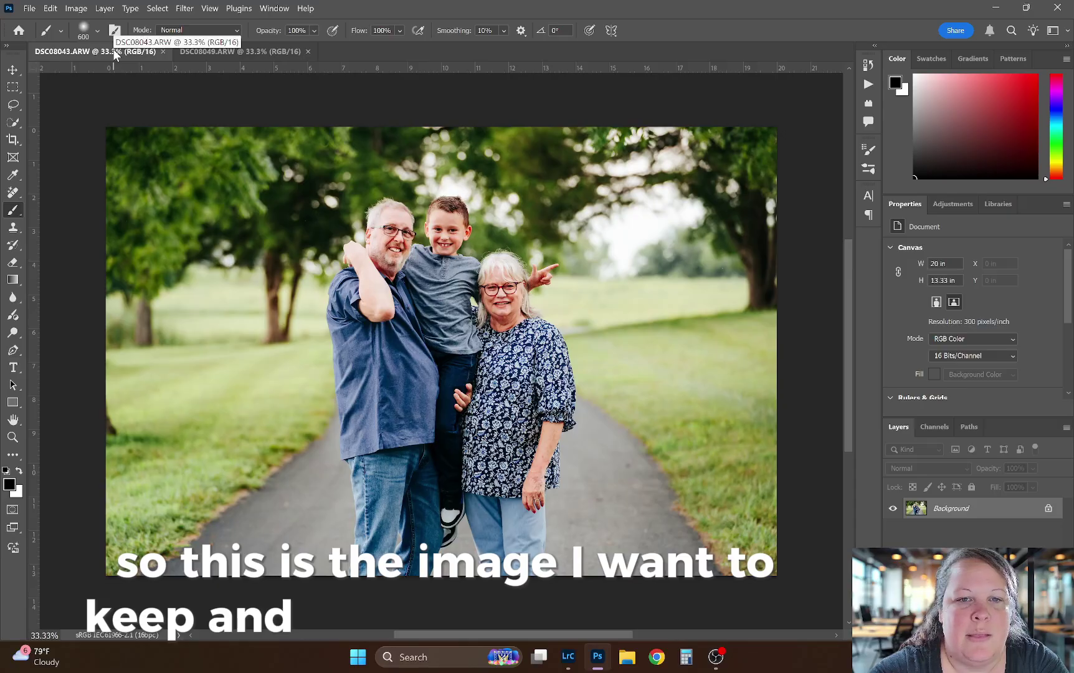
click(11, 107)
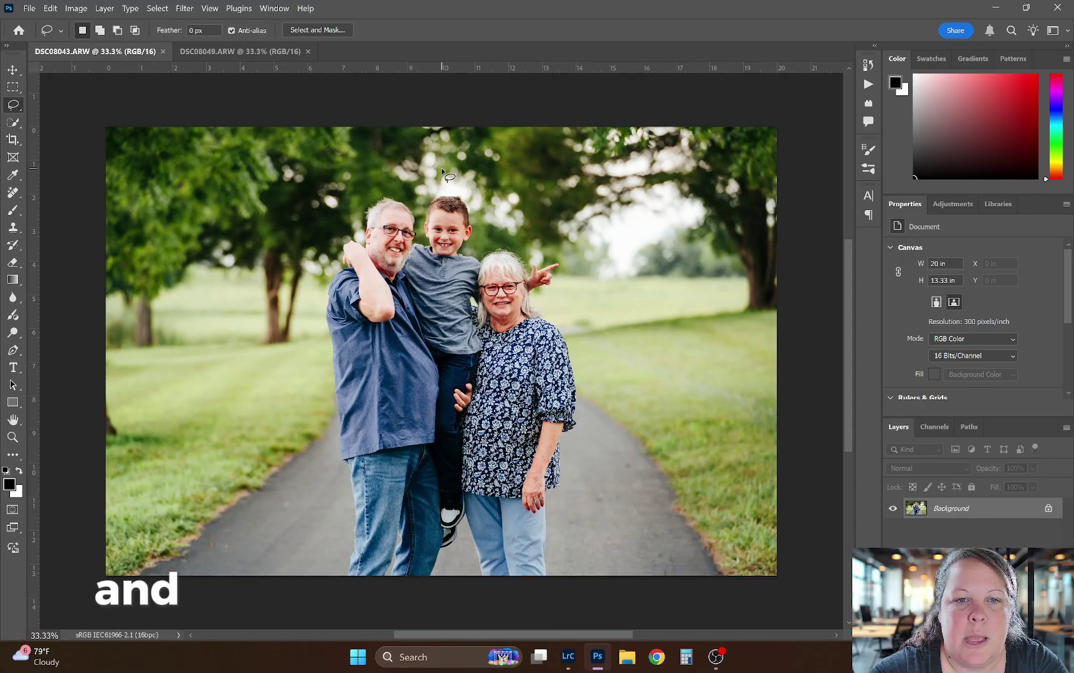
mouse_move(419, 178)
mouse_down()
mouse_move(392, 282)
mouse_move(413, 314)
mouse_move(473, 326)
mouse_move(494, 317)
mouse_move(513, 241)
mouse_move(493, 195)
mouse_up()
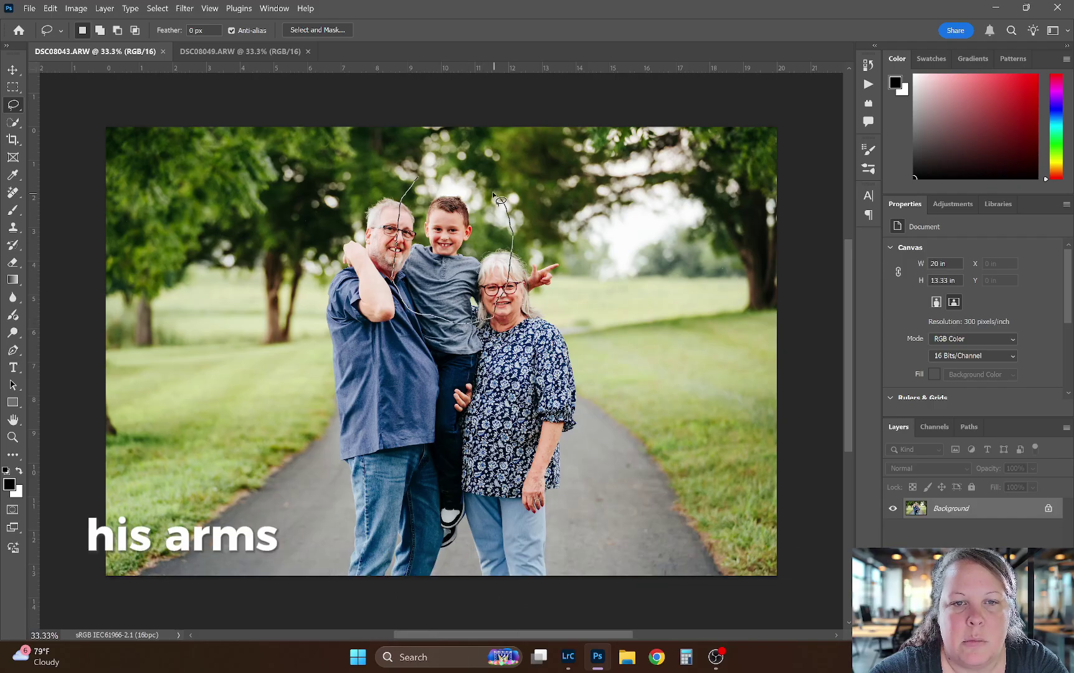
drag(417, 178, 419, 179)
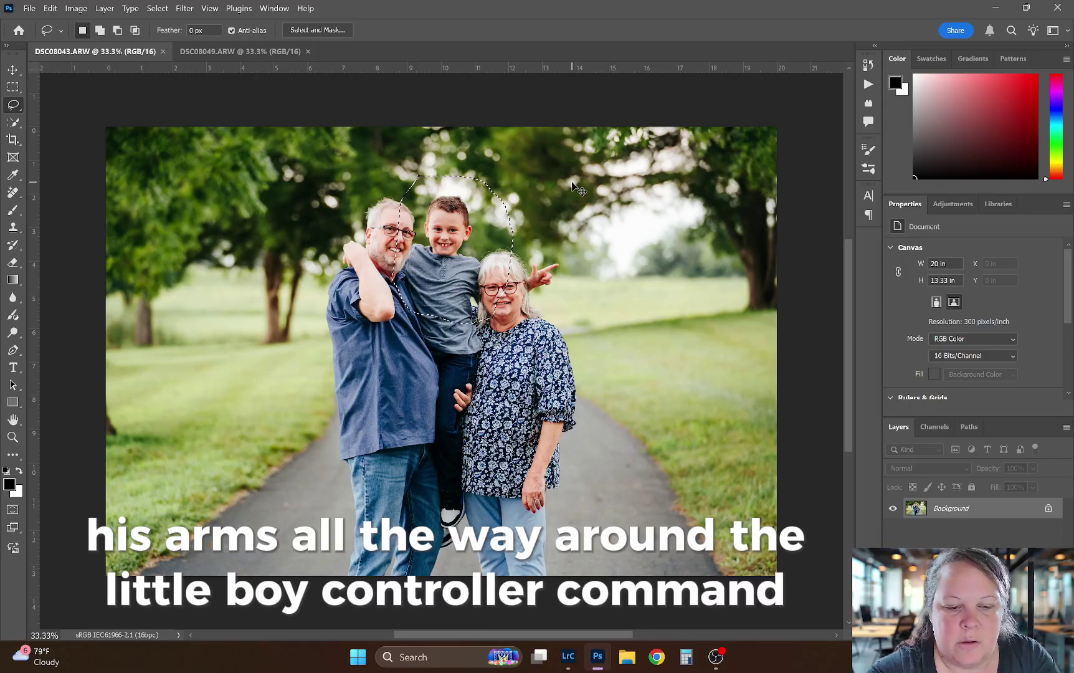
key(ctrl+c)
Paste the copied boy into DSC08049.ARW and set the new layer's blend mode to Multiply
click(256, 52)
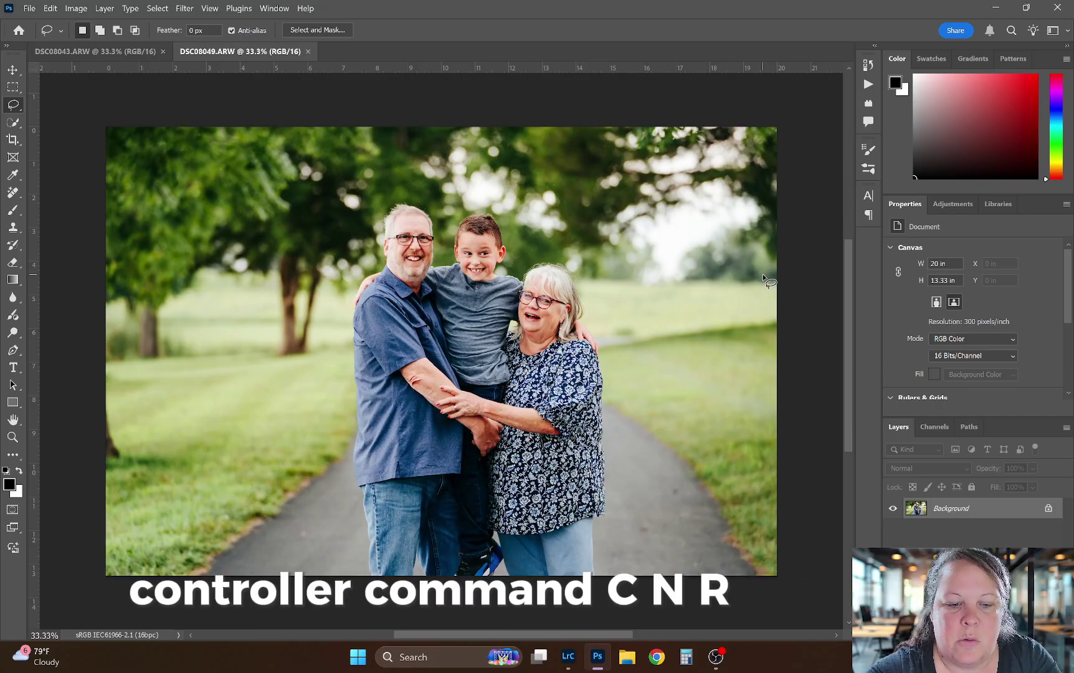
key(ctrl+v)
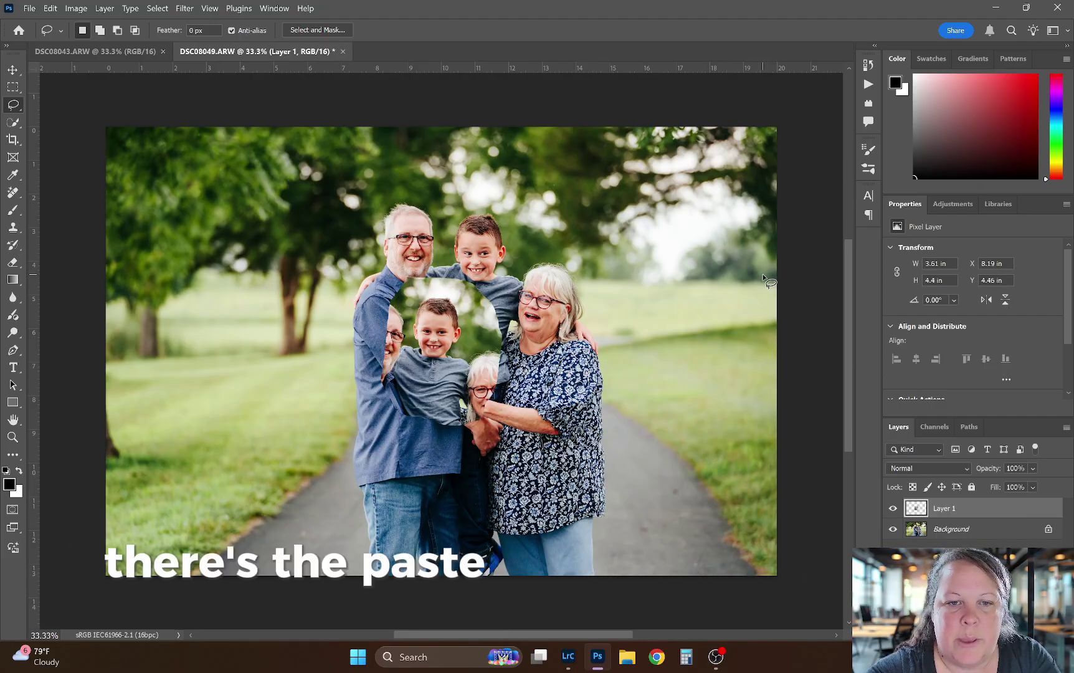
click(966, 467)
click(951, 316)
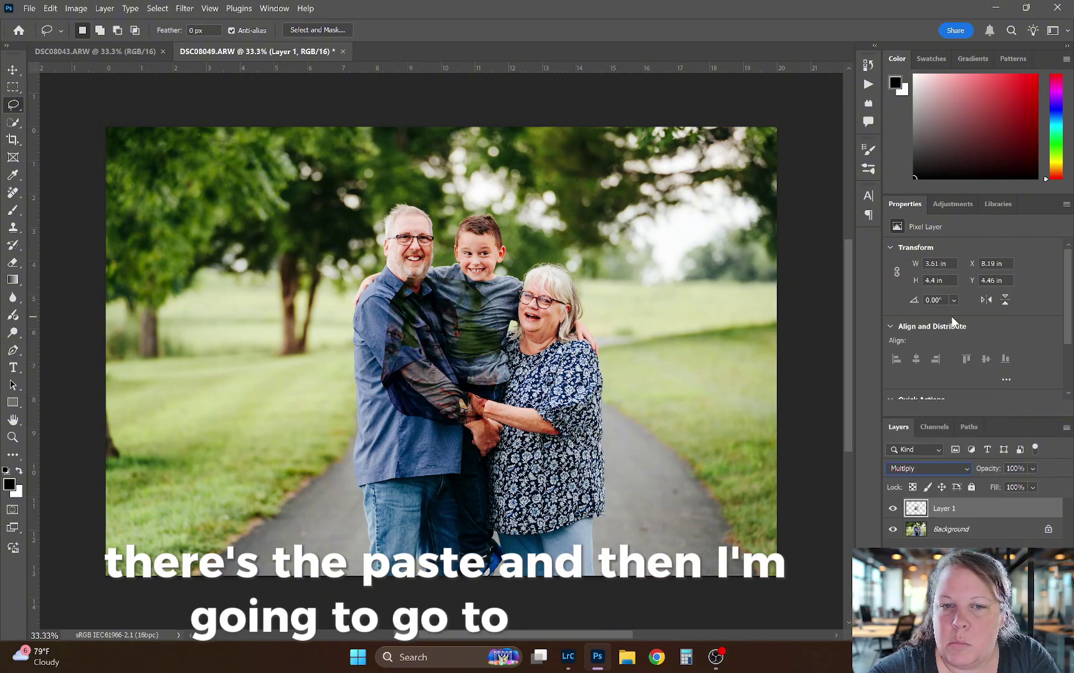
Move the pasted layer over the boy in the photo so that the two heads roughly overlap
click(13, 72)
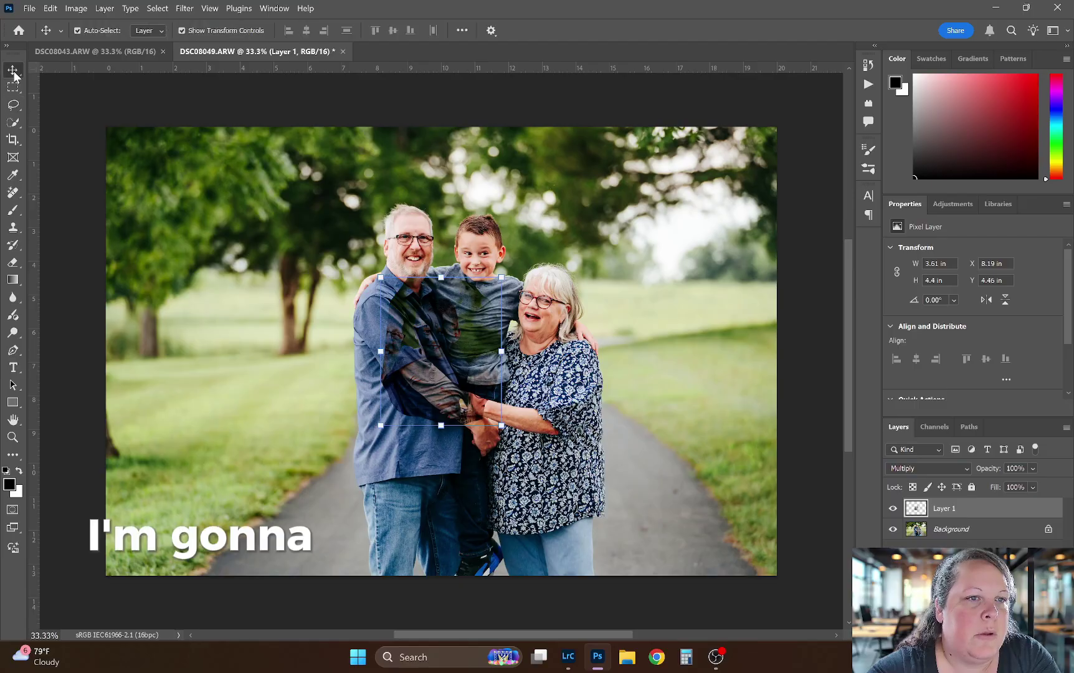
drag(450, 360, 494, 274)
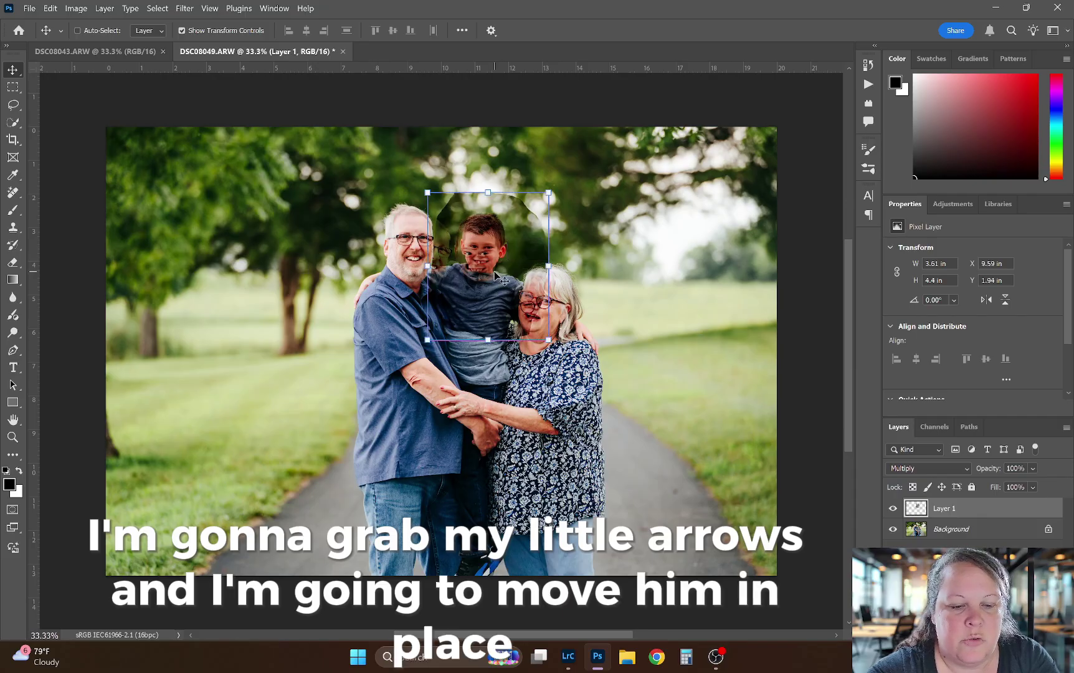
key(ctrl)
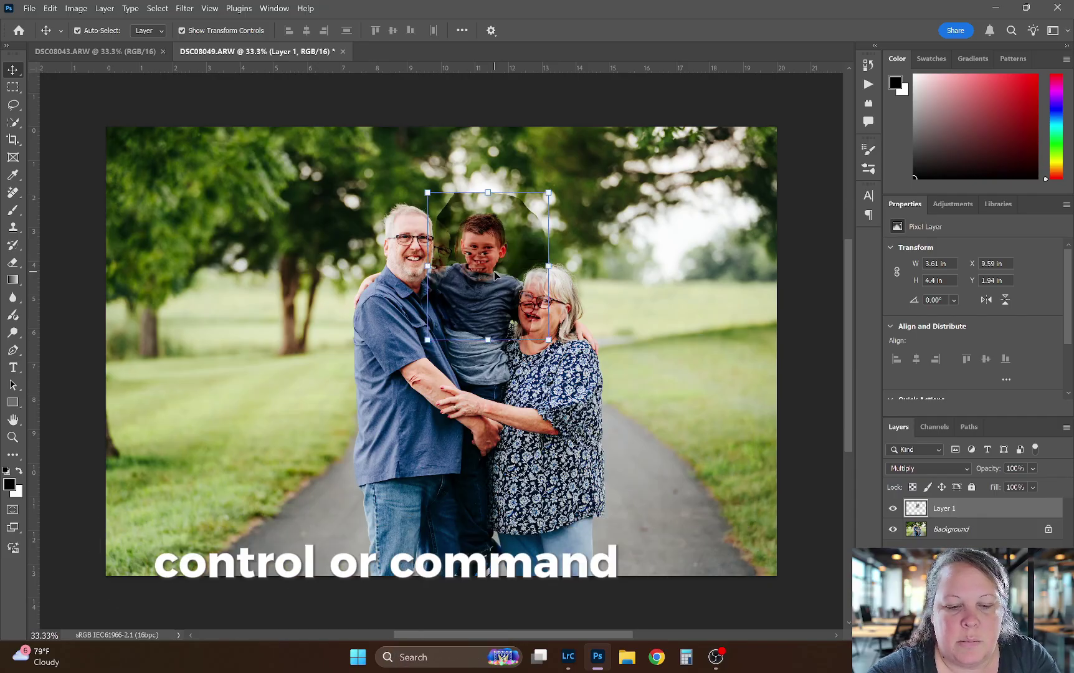
ctrl+click(495, 275)
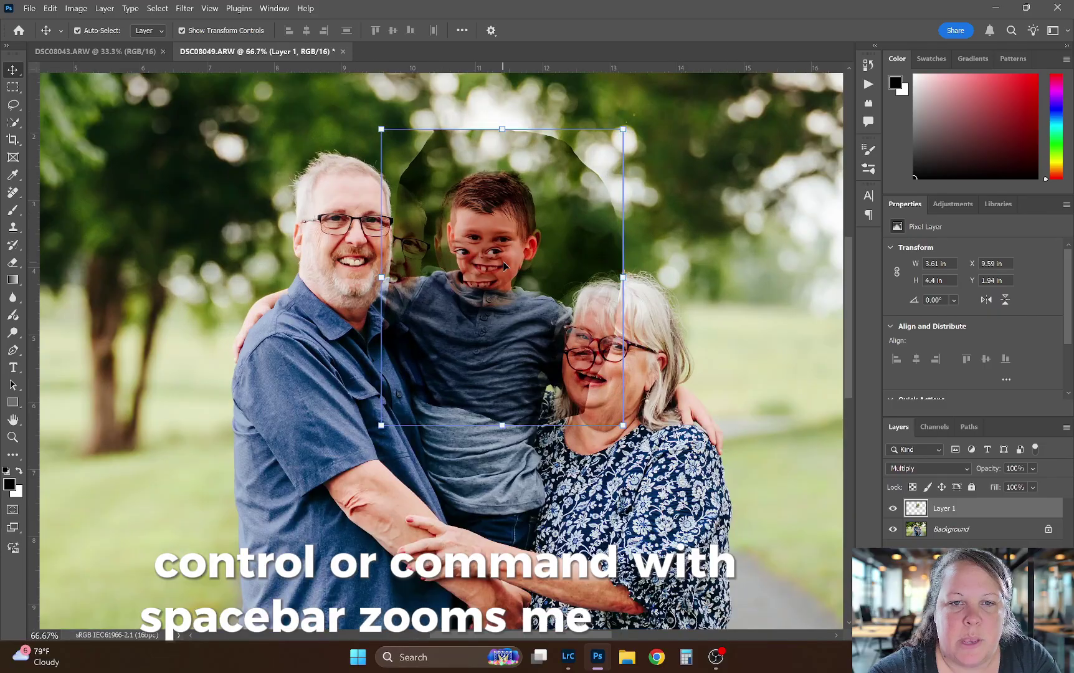
drag(501, 262, 490, 262)
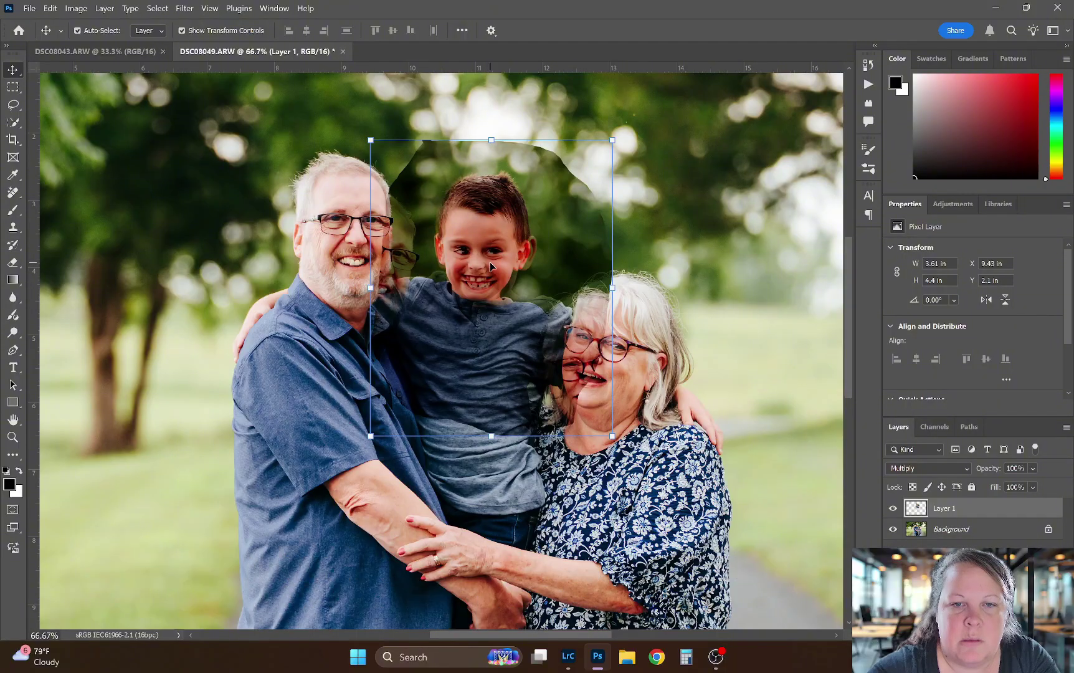
Nudge the pasted boy slightly up and one step to the right to refine the alignment
key(Up)
key(Up)
key(Up)
key(Up)
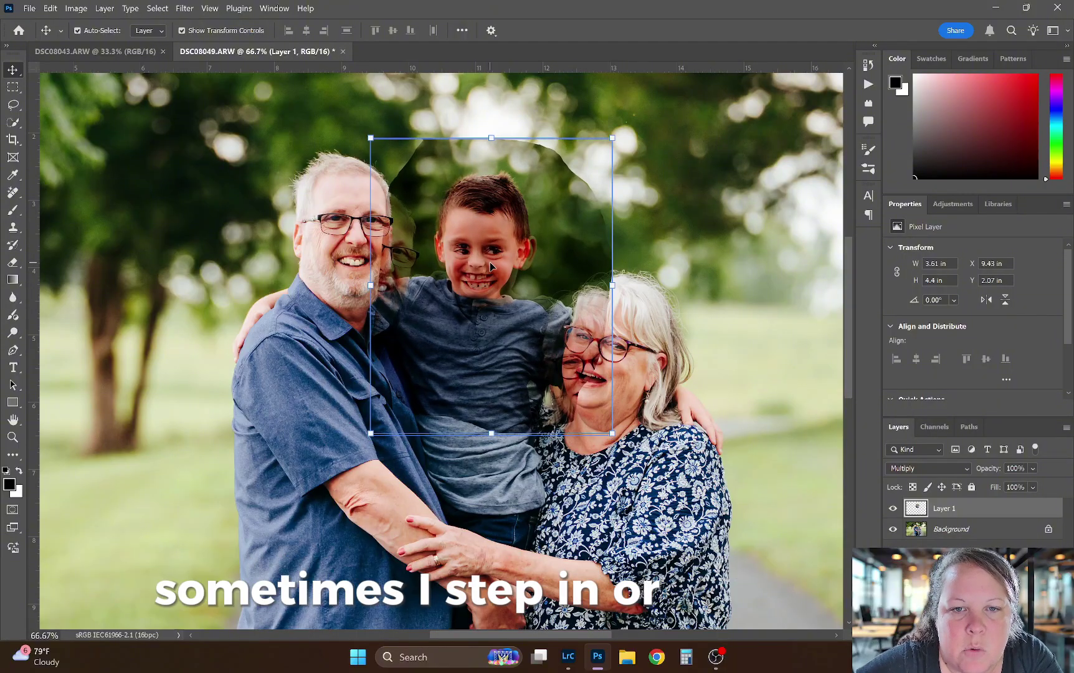
key(Up)
key(Up)
key(Right)
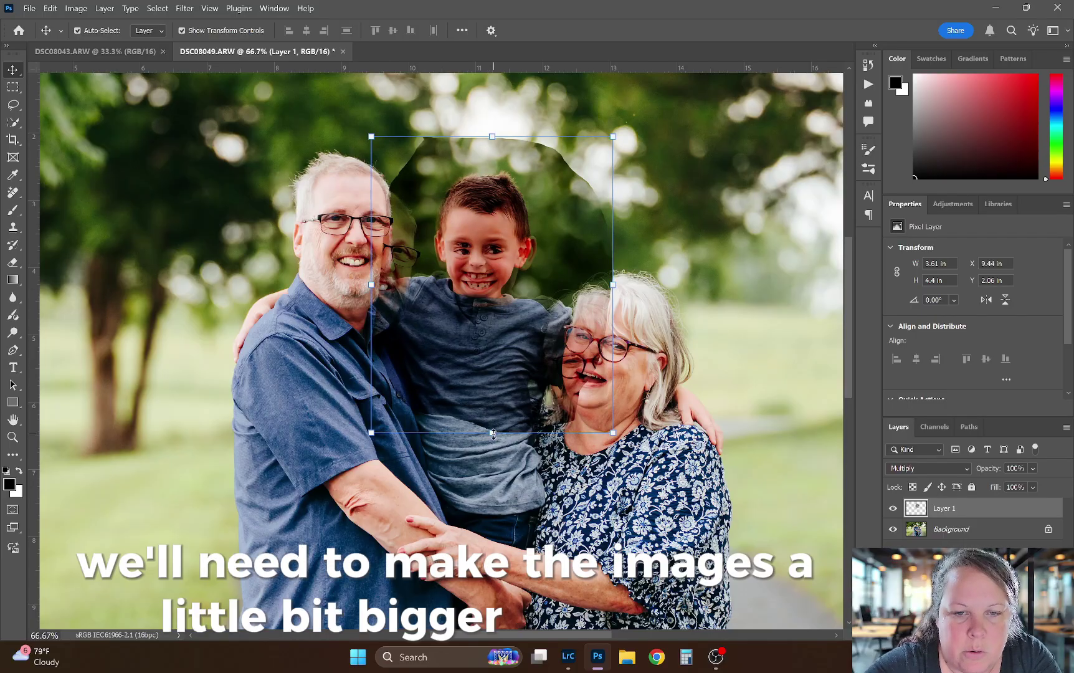
Scale the pasted boy proportionally to about 106% and shift him up to match the original head
drag(492, 431, 492, 456)
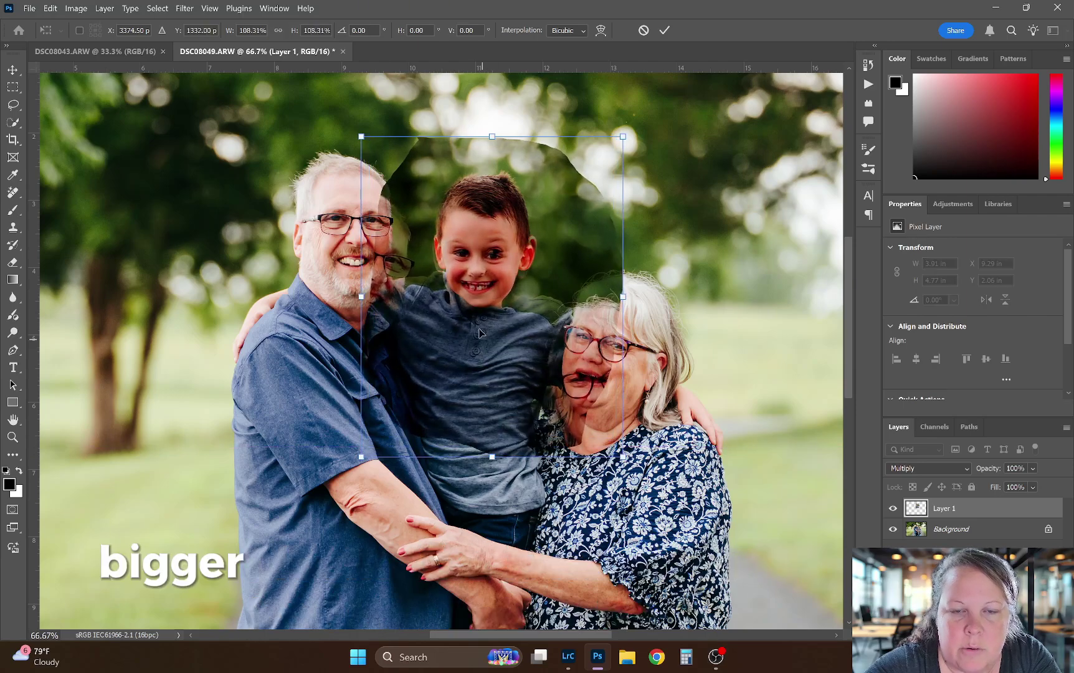
drag(504, 227, 505, 226)
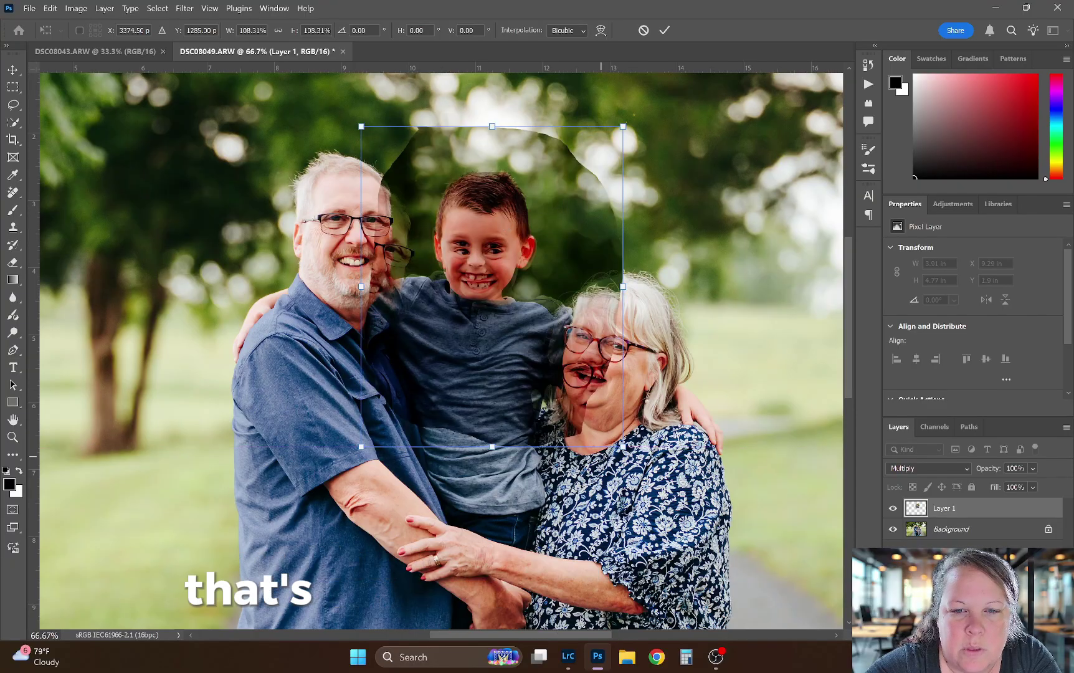
drag(495, 446, 494, 442)
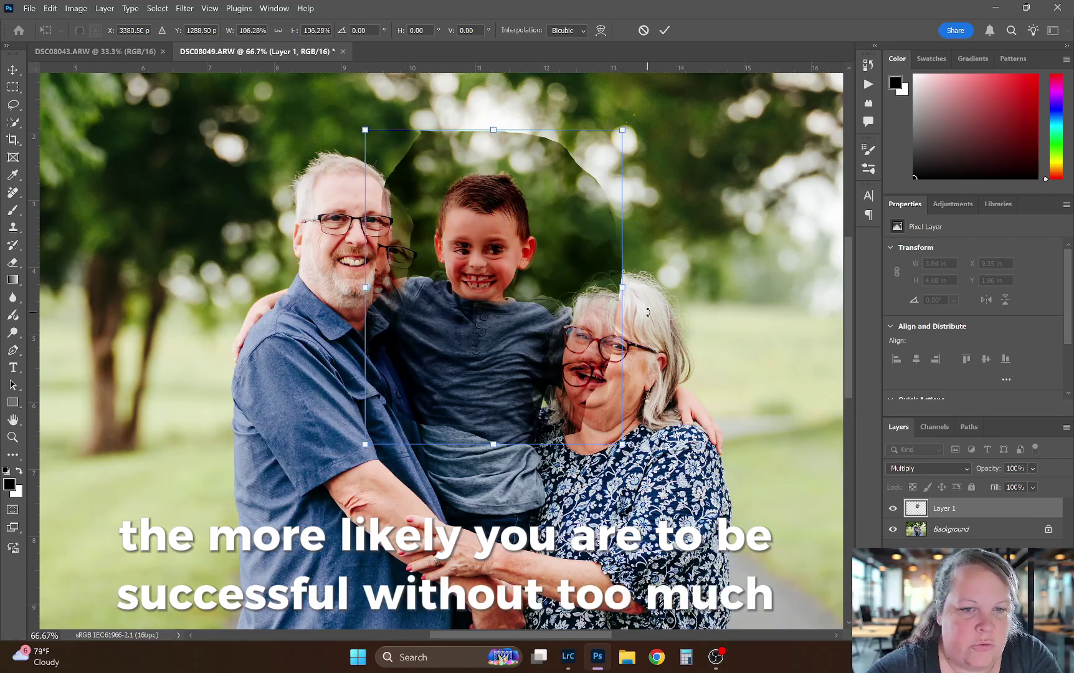
Set the pasted layer's blend mode back to Normal and apply the transform
click(924, 467)
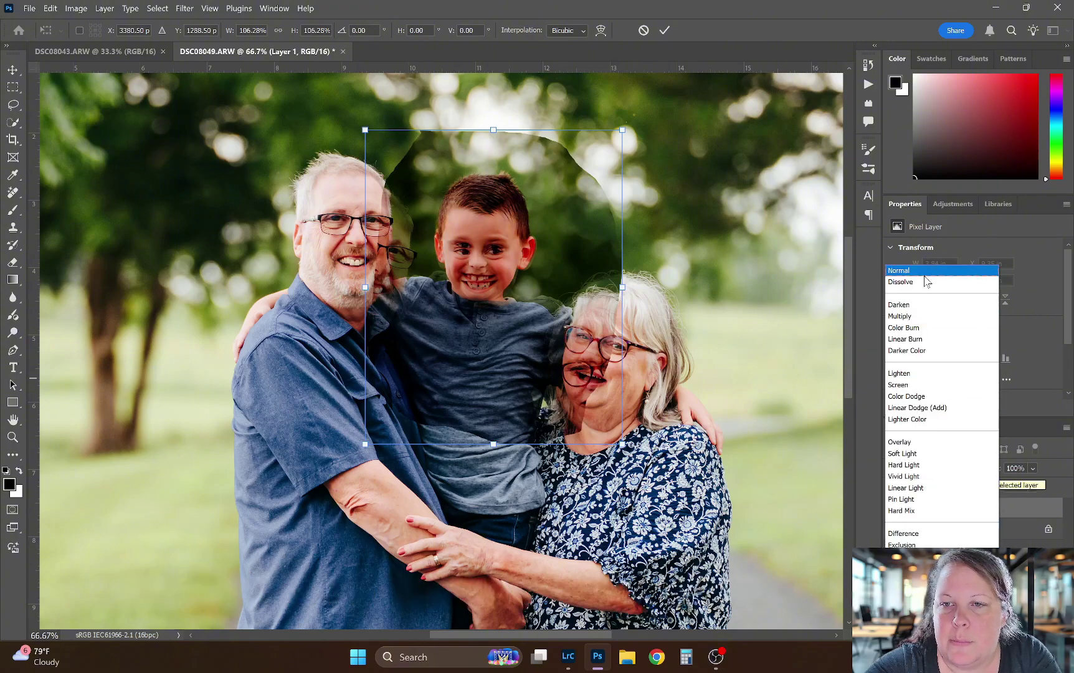
click(925, 274)
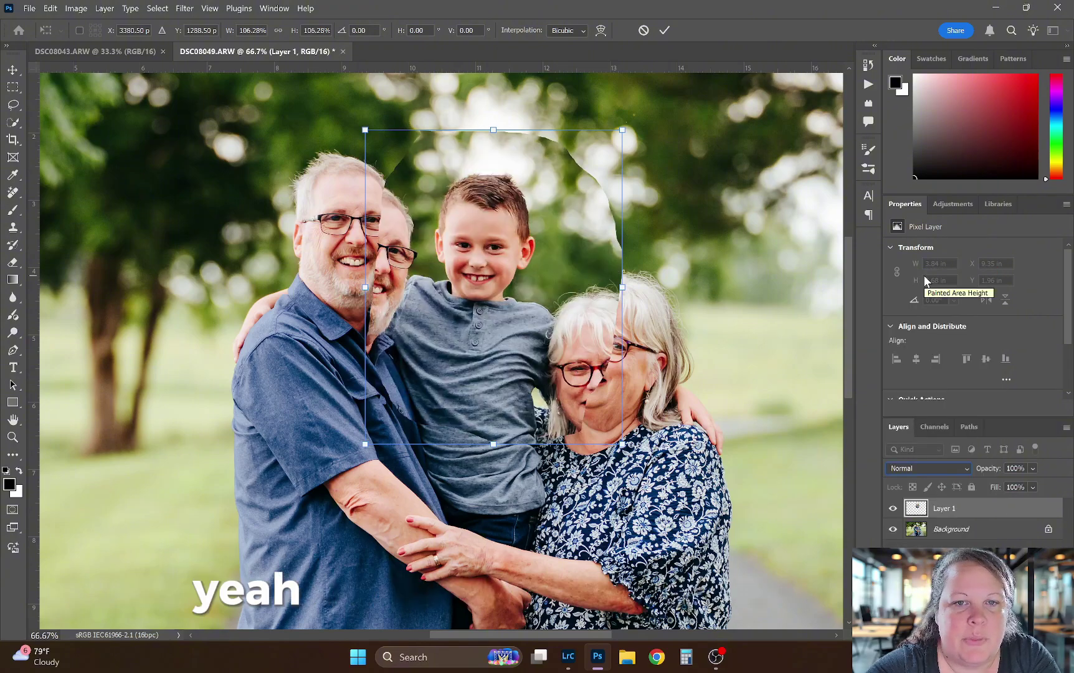
click(664, 30)
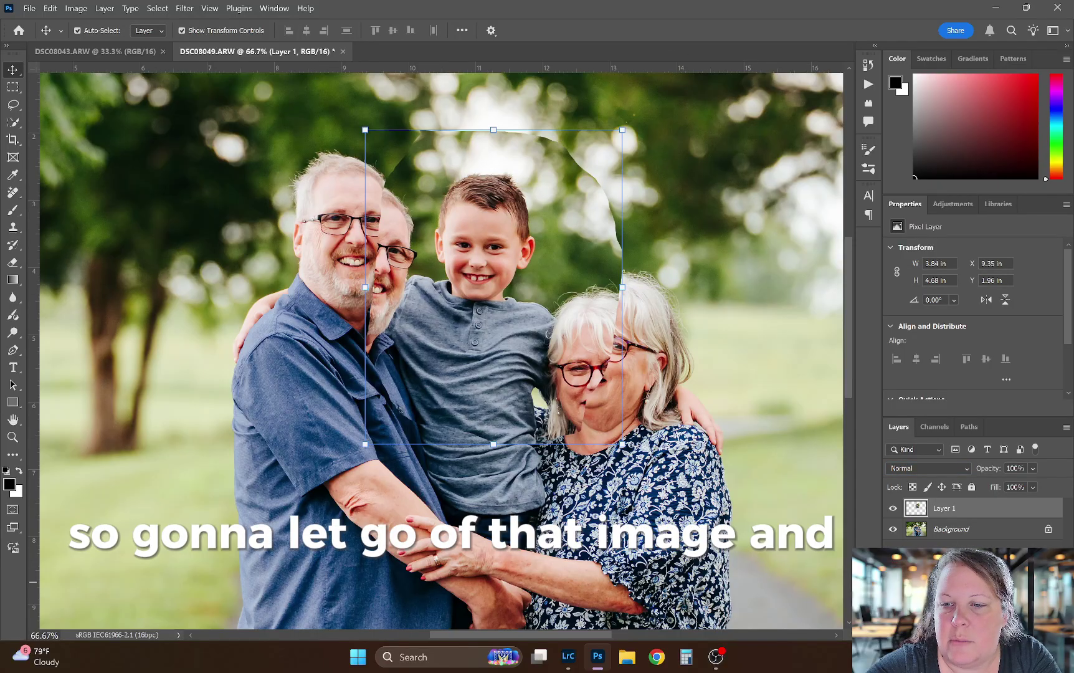
Add a layer mask to Layer 1 and paint out the duplicate grandfather's face with a smaller black brush
click(941, 626)
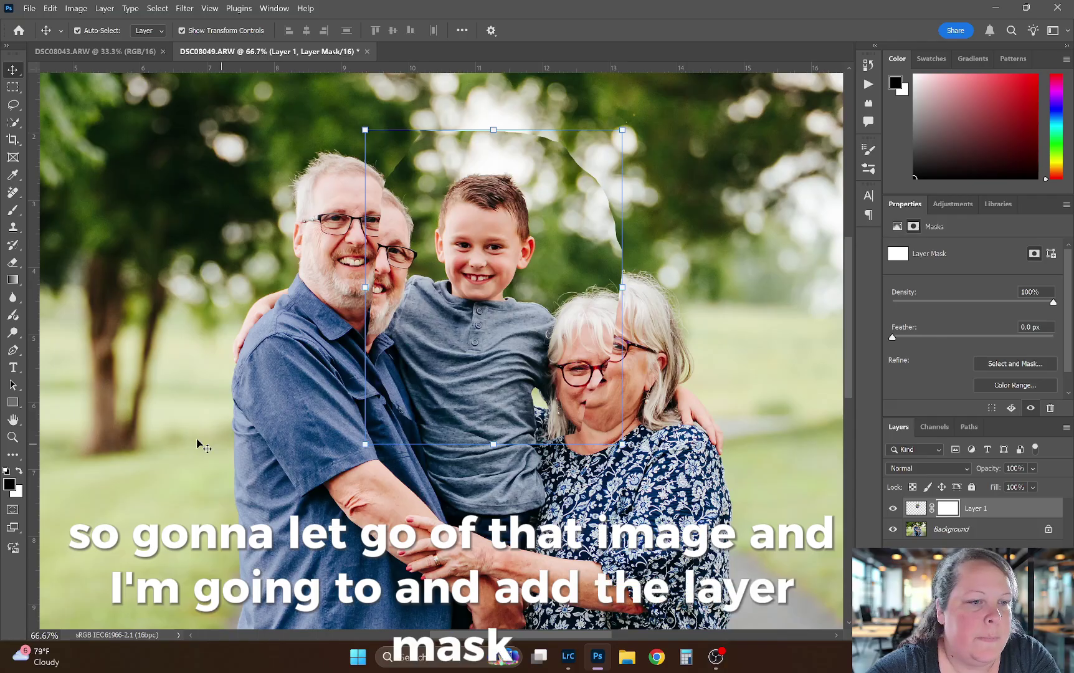
click(12, 215)
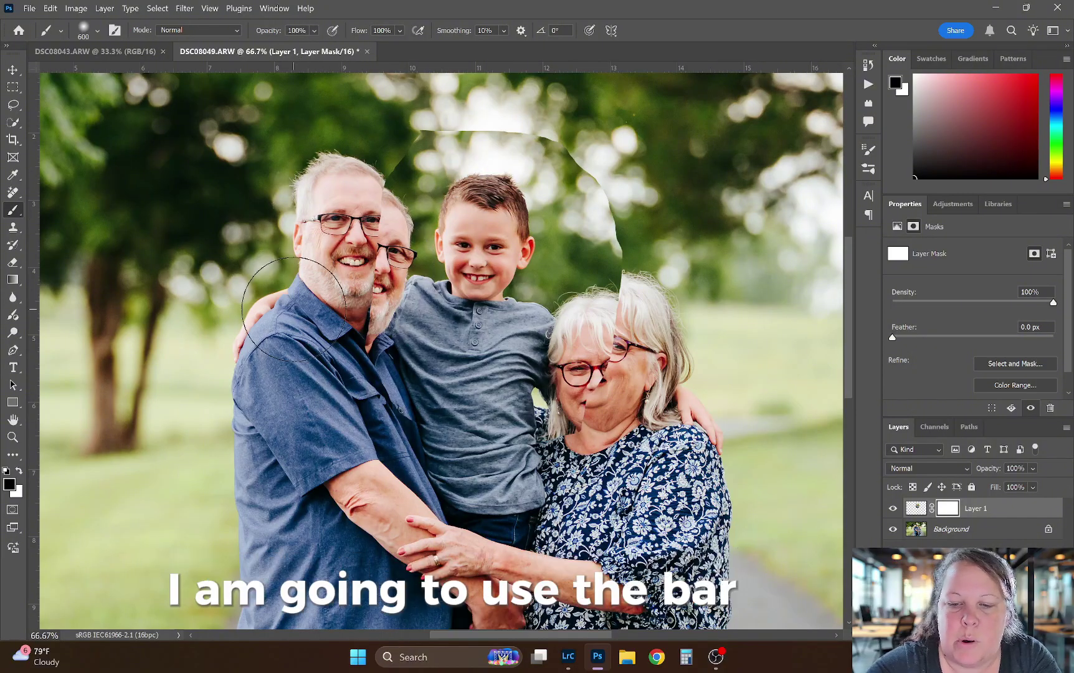
key(bracketleft)
key(bracketleft)
key(bracketleft)
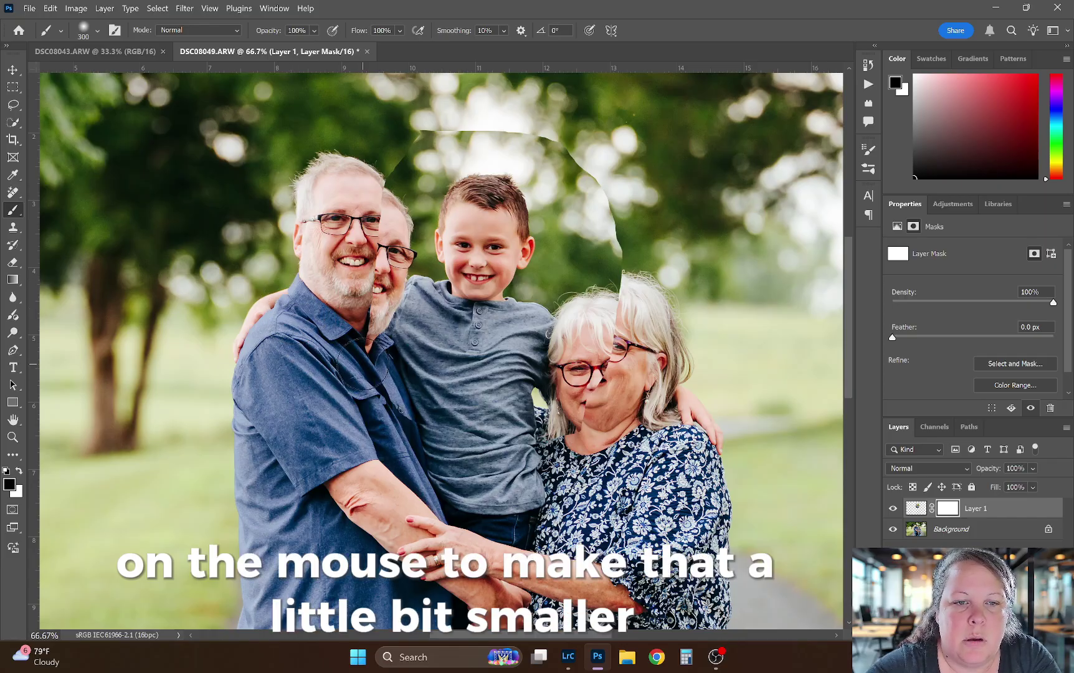
mouse_move(362, 365)
mouse_down()
mouse_move(375, 204)
mouse_move(377, 317)
mouse_move(383, 214)
mouse_up()
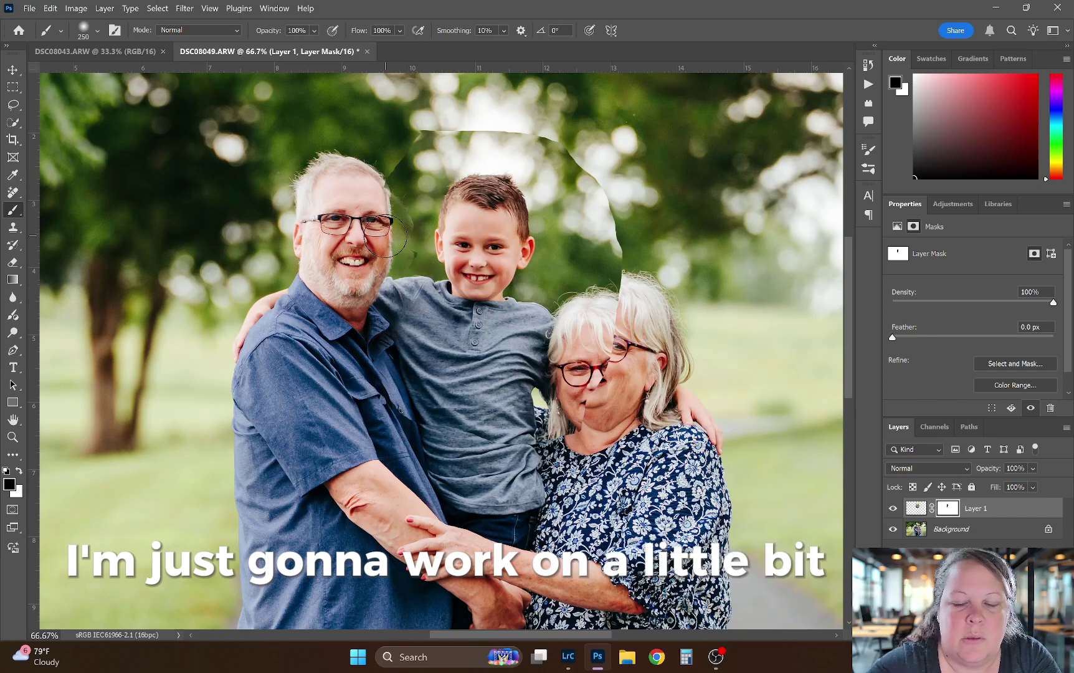
Mask out the pasted layer's visible edge around the boy's head and the duplicate grandmother's face with black
key(bracketleft)
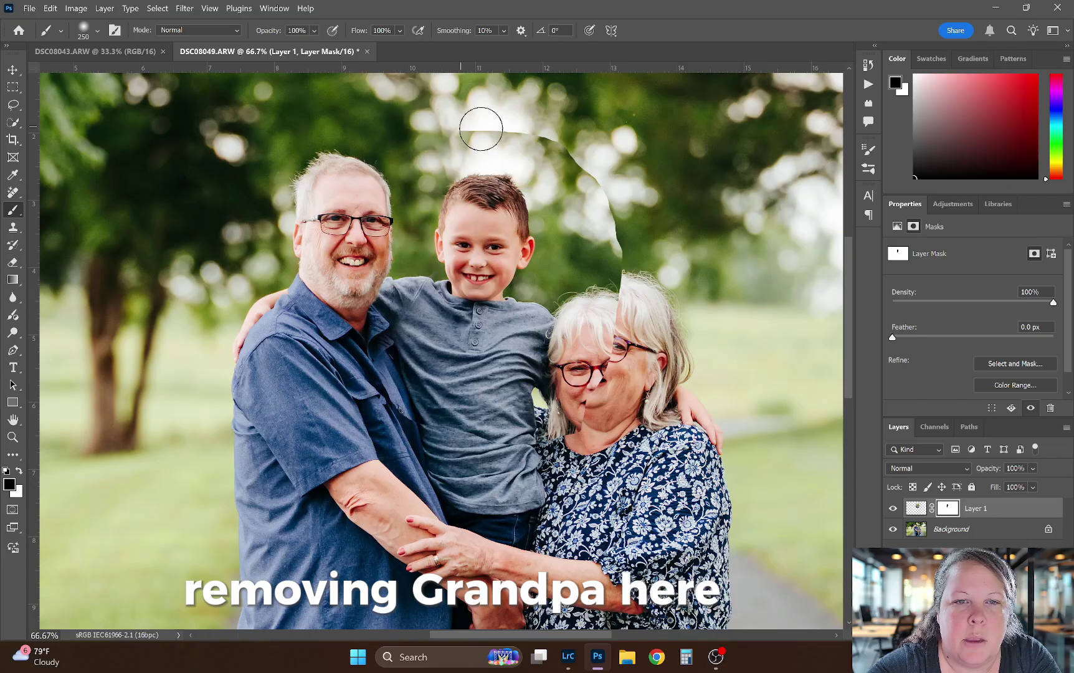
mouse_move(583, 151)
mouse_down()
mouse_move(601, 208)
mouse_move(611, 204)
mouse_move(596, 397)
mouse_up()
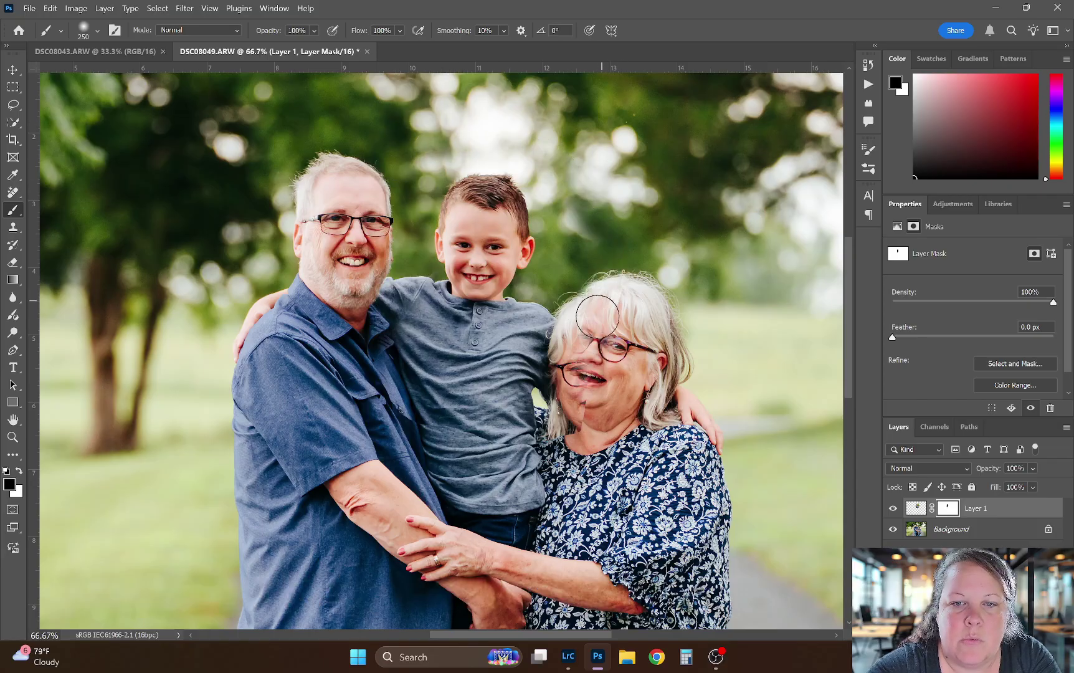
mouse_move(596, 316)
mouse_down()
mouse_move(572, 328)
mouse_move(587, 296)
mouse_up()
mouse_move(582, 346)
mouse_down()
mouse_move(580, 402)
mouse_move(582, 347)
mouse_move(570, 365)
mouse_up()
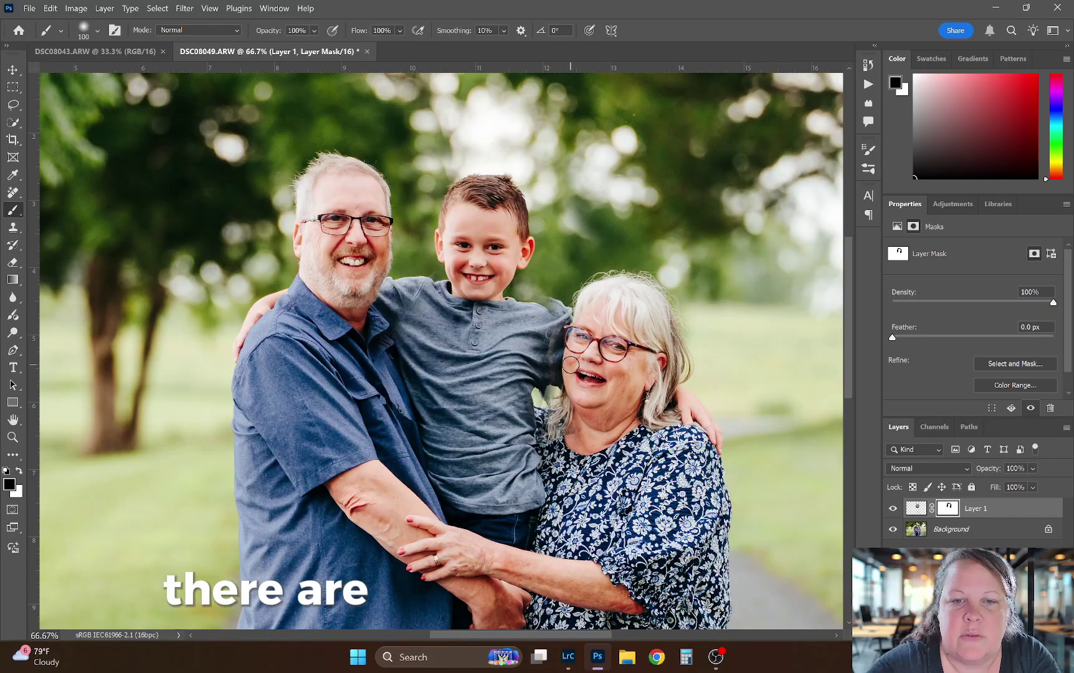
Mask out the extra top button and collar on the boy's shirt with a black brush reduced to 30 px
key(bracketleft)
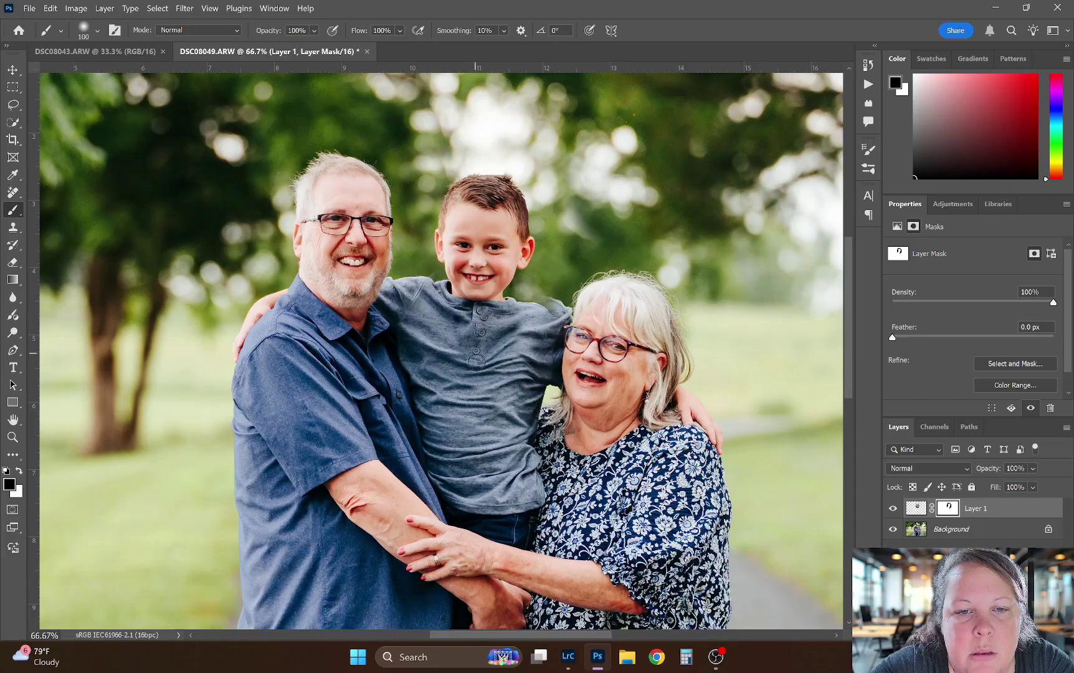
key(bracketleft)
key(bracketleft)
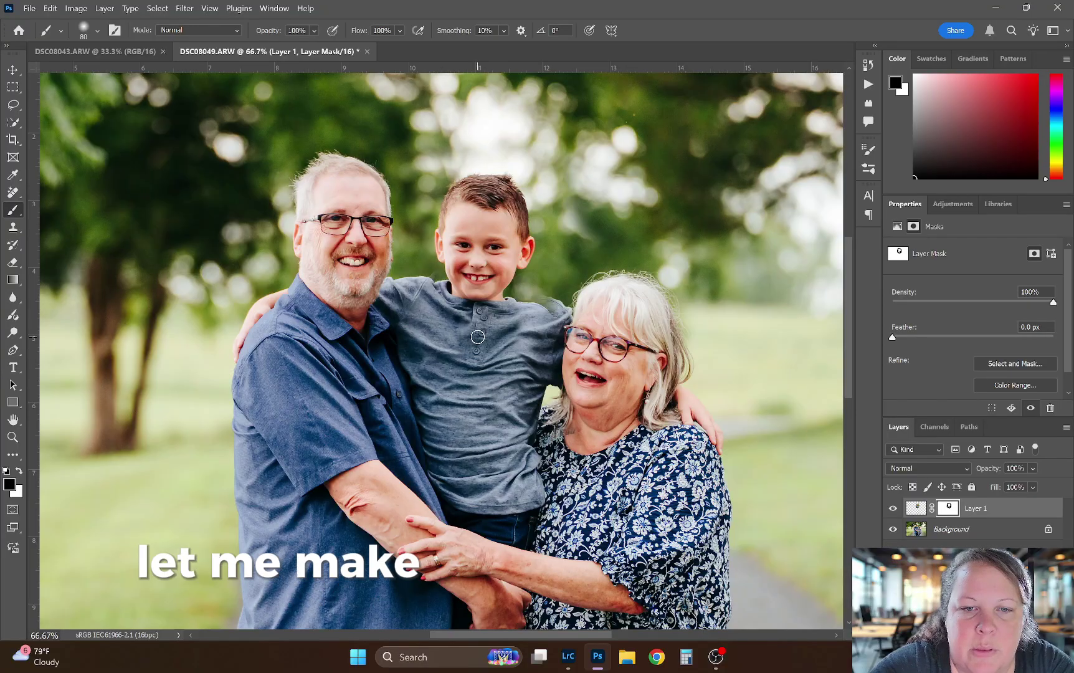
scroll(479, 328, up, 8)
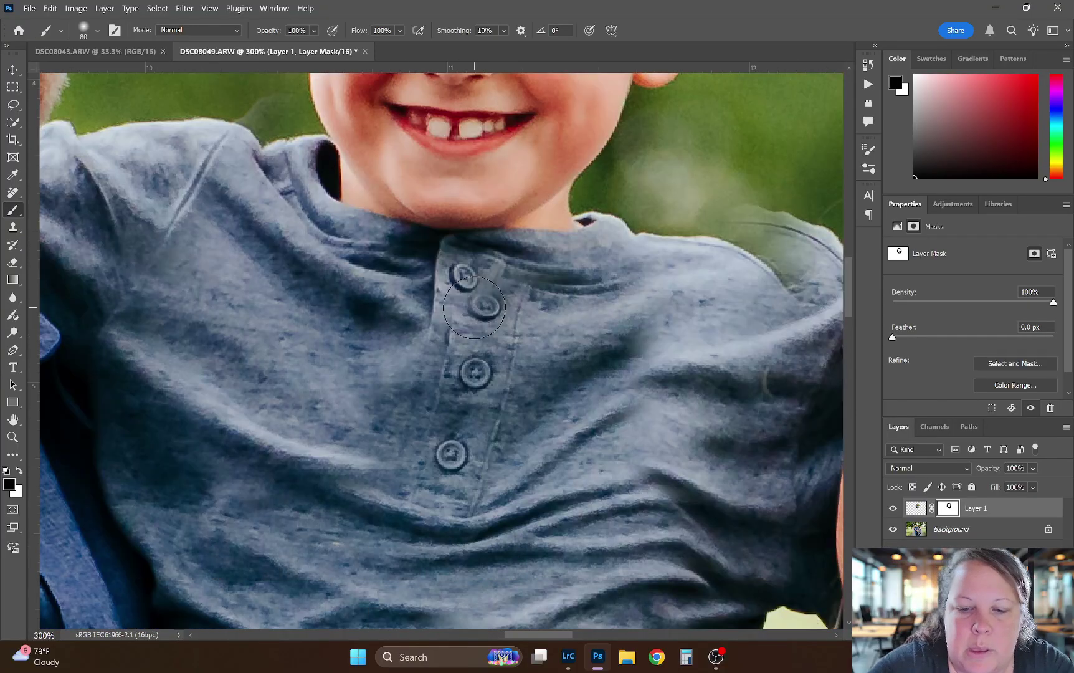
key(bracketleft)
key(bracketleft)
key(bracketleft)
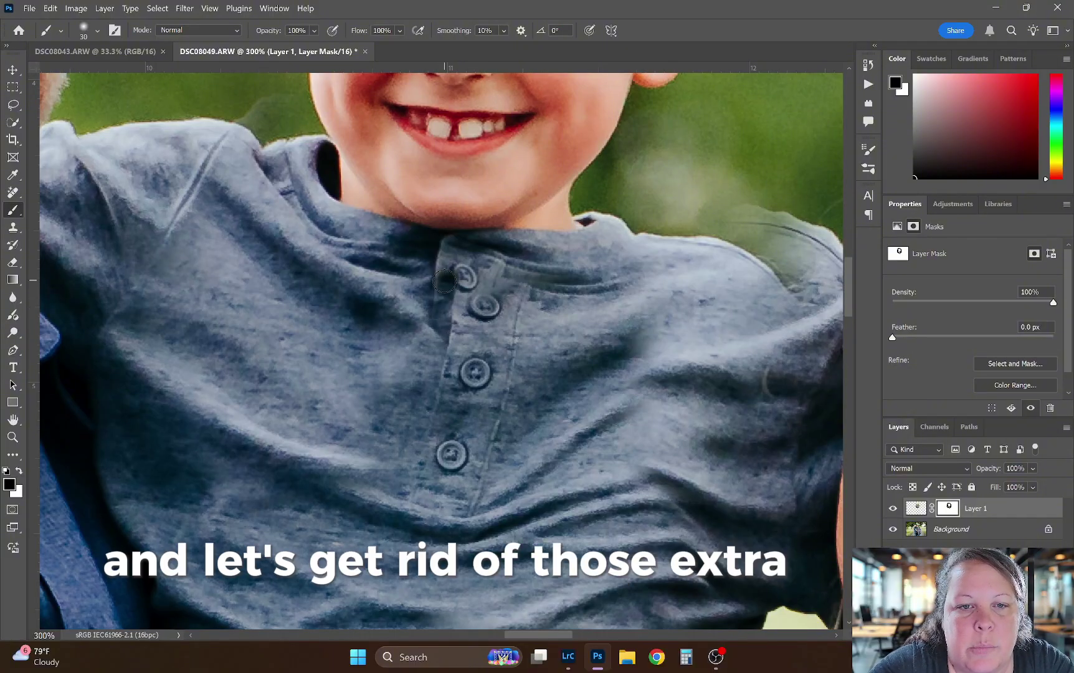
mouse_move(447, 276)
mouse_down()
mouse_move(497, 278)
mouse_move(427, 281)
mouse_up()
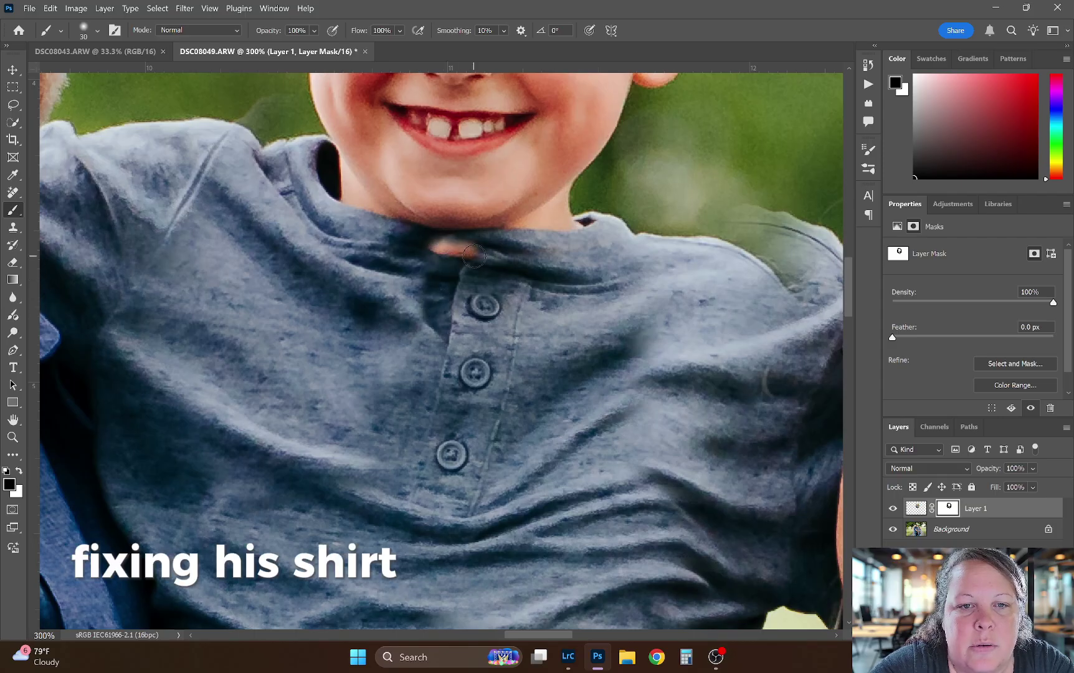
mouse_move(473, 256)
mouse_down()
mouse_move(432, 235)
mouse_move(488, 230)
mouse_move(433, 228)
mouse_move(516, 231)
mouse_up()
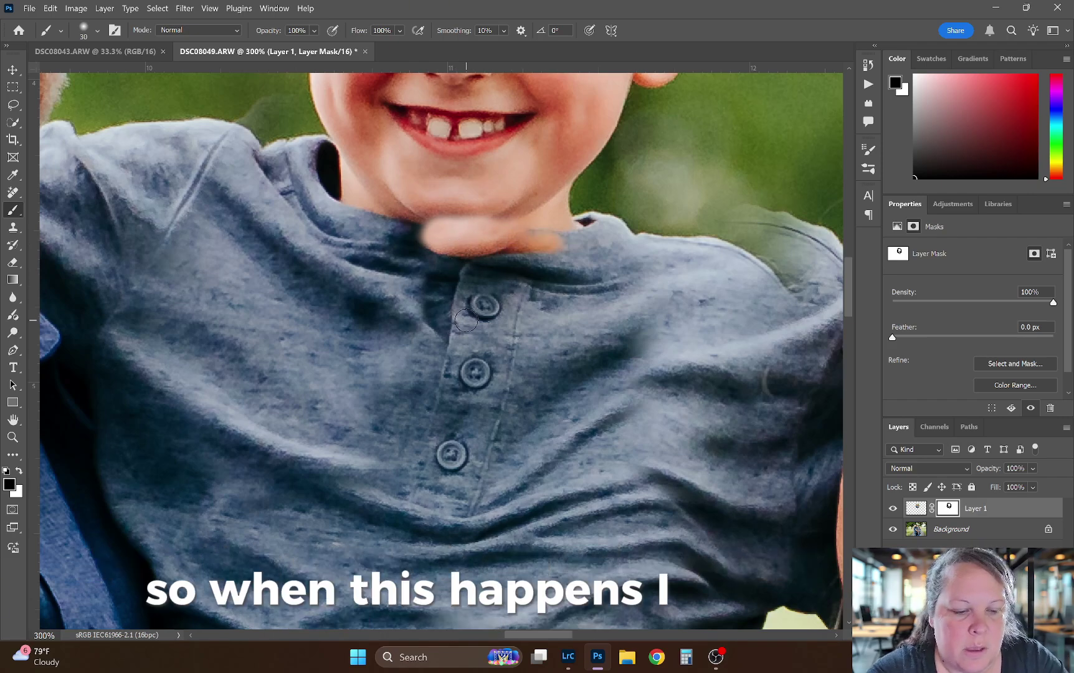
Paint the pasted collar, buttons and placket back in on the layer mask with a white brush enlarged to 80 px
key(x)
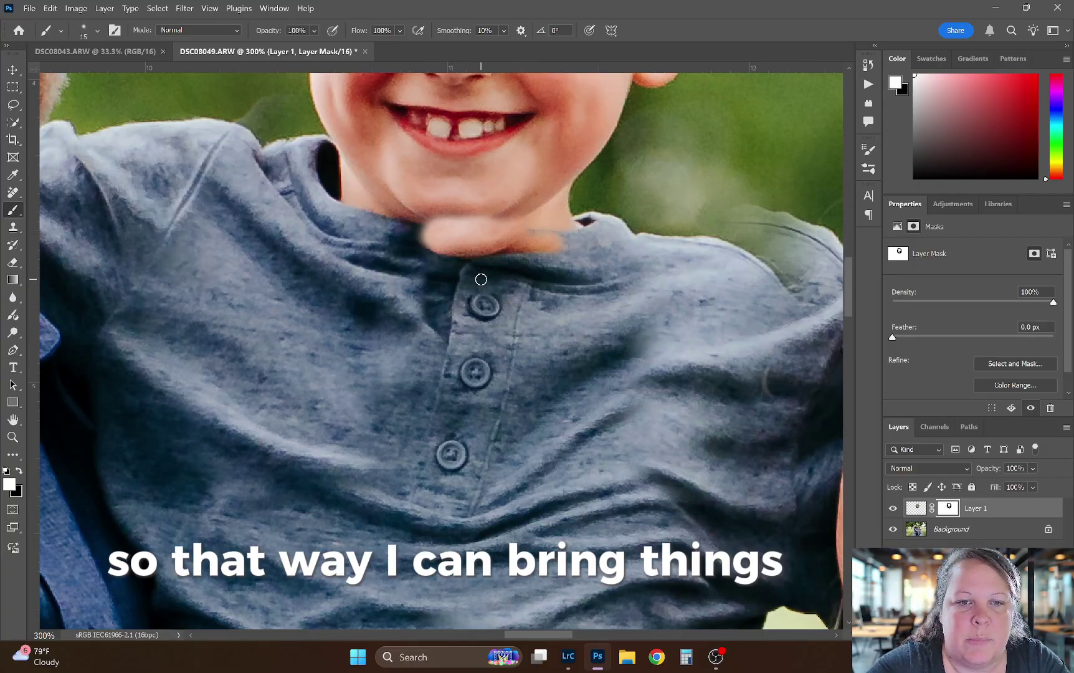
key(bracketright)
key(bracketright)
key(bracketright)
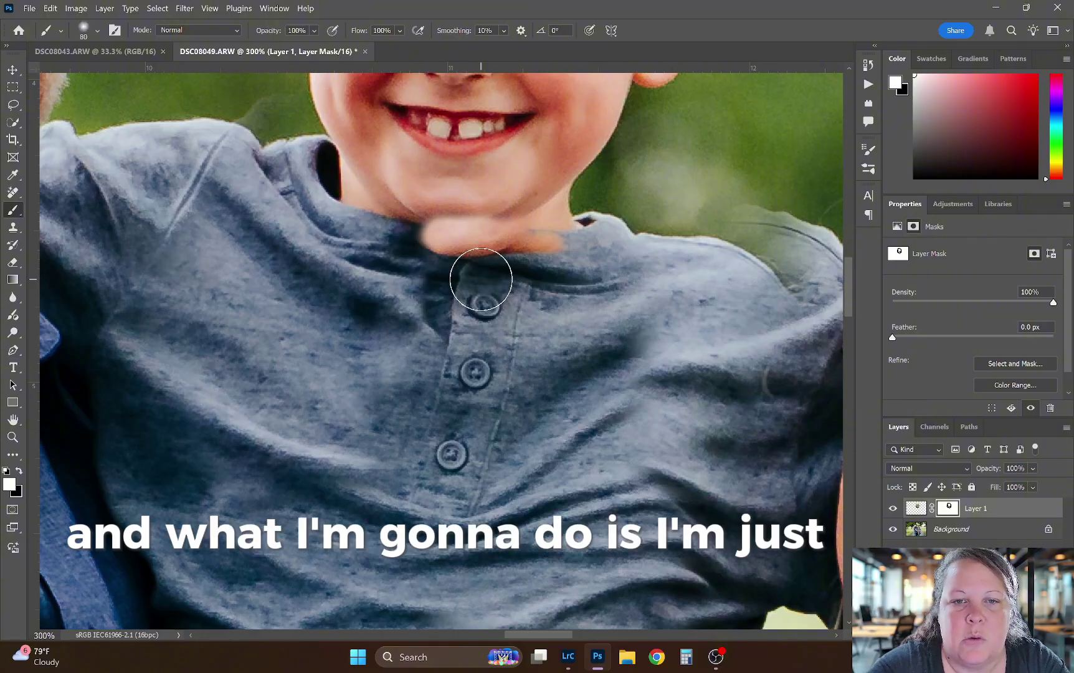
mouse_move(482, 251)
mouse_down()
mouse_move(428, 243)
mouse_move(556, 263)
mouse_move(486, 267)
mouse_move(474, 283)
mouse_move(450, 325)
mouse_move(449, 376)
mouse_move(494, 399)
mouse_move(428, 437)
mouse_move(454, 427)
mouse_move(435, 440)
mouse_move(451, 456)
mouse_move(423, 483)
mouse_move(456, 487)
mouse_move(445, 472)
mouse_move(429, 482)
mouse_move(459, 461)
mouse_move(440, 416)
mouse_move(489, 364)
mouse_move(458, 369)
mouse_move(463, 403)
mouse_move(485, 415)
mouse_move(514, 373)
mouse_move(615, 331)
mouse_move(569, 354)
mouse_up()
mouse_move(514, 384)
mouse_down()
mouse_move(492, 414)
mouse_move(612, 345)
mouse_up()
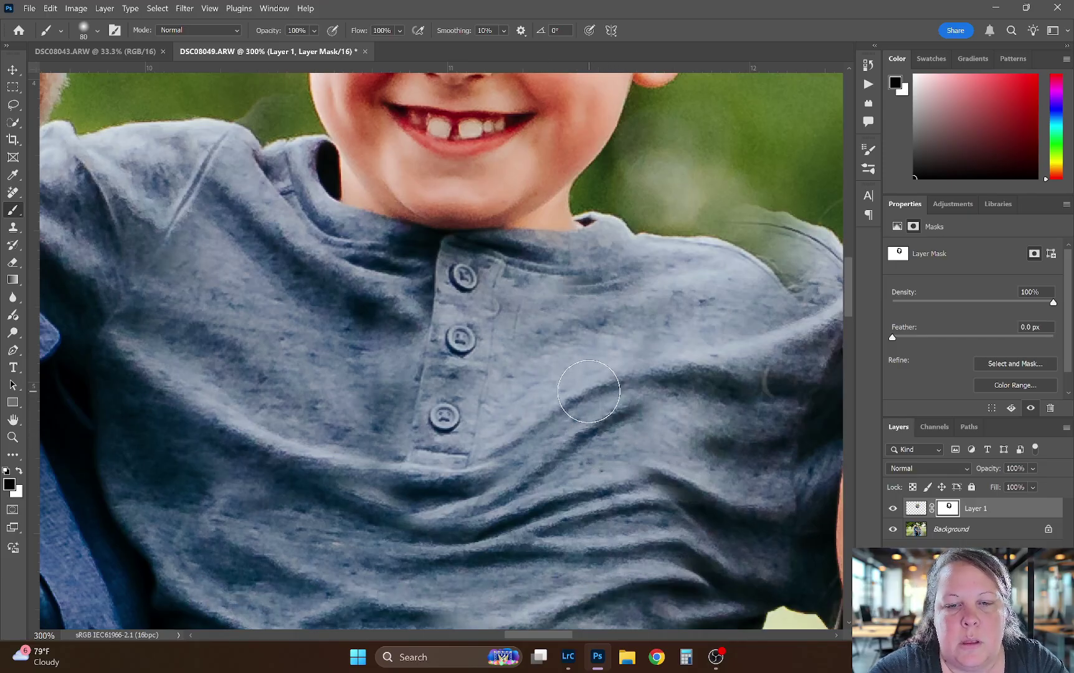
Blend the shirt wrinkles beside the buttons on the boy's chest by masking and restoring the pasted layer at 80 px
mouse_move(570, 383)
mouse_down()
mouse_move(505, 424)
mouse_move(586, 383)
mouse_move(573, 392)
mouse_move(564, 373)
mouse_move(665, 351)
mouse_up()
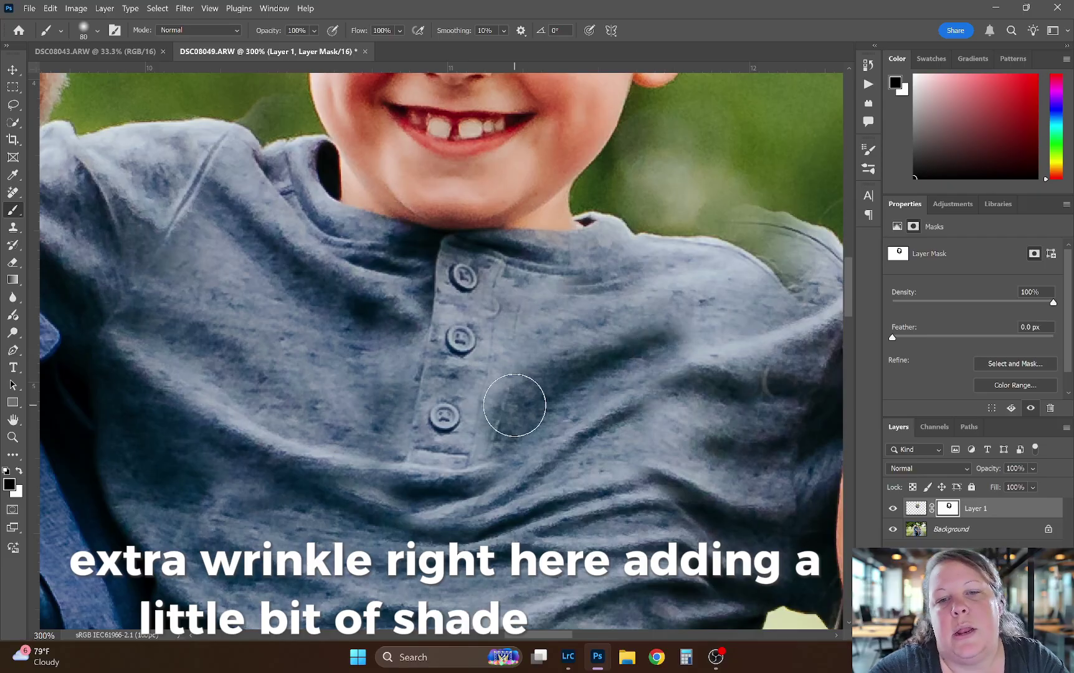
drag(513, 402, 632, 367)
drag(533, 381, 568, 355)
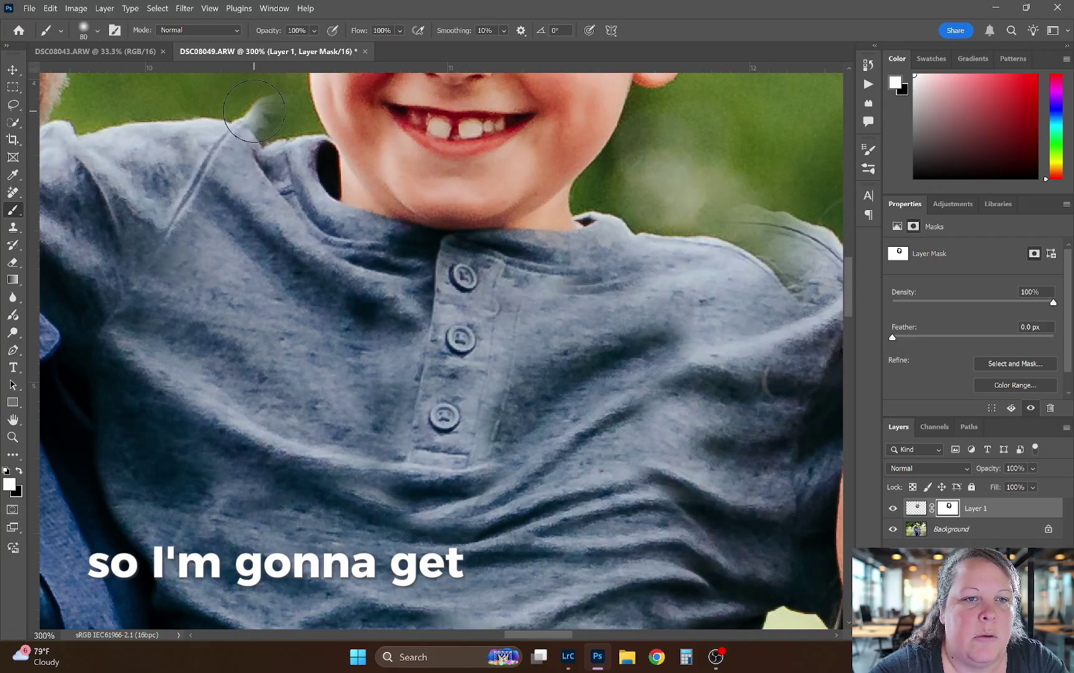
key(x)
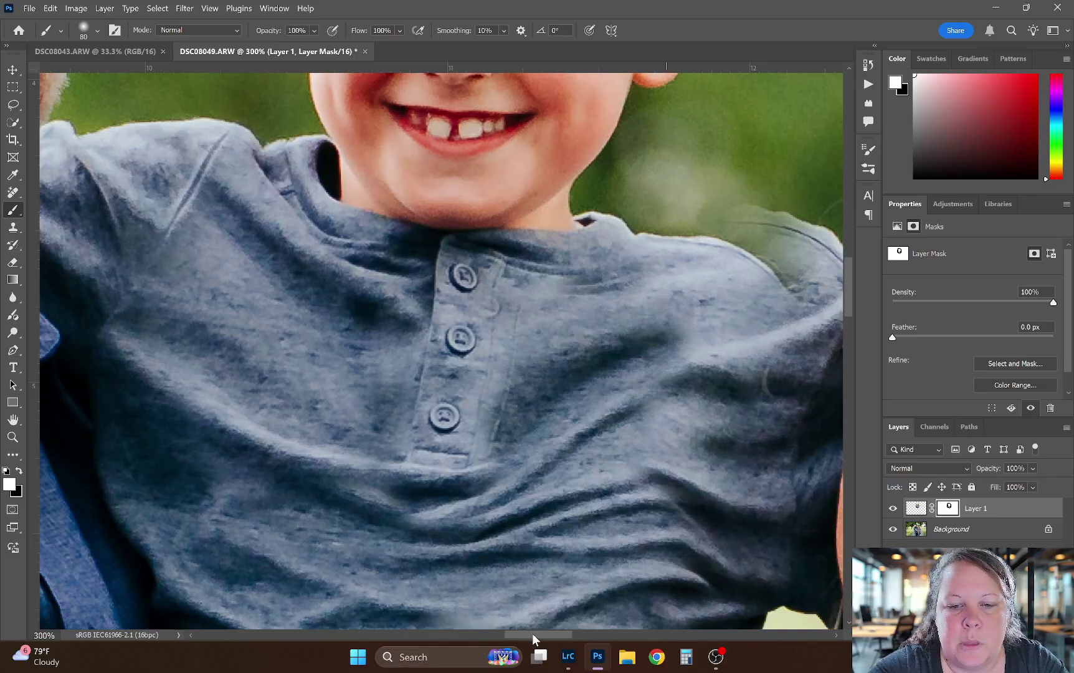
Blend the boy's shoulder next to the grandmother's hair on the layer mask, alternating black and white at 80 px
drag(533, 634, 551, 634)
mouse_move(572, 233)
mouse_down()
mouse_move(538, 222)
mouse_move(597, 243)
mouse_up()
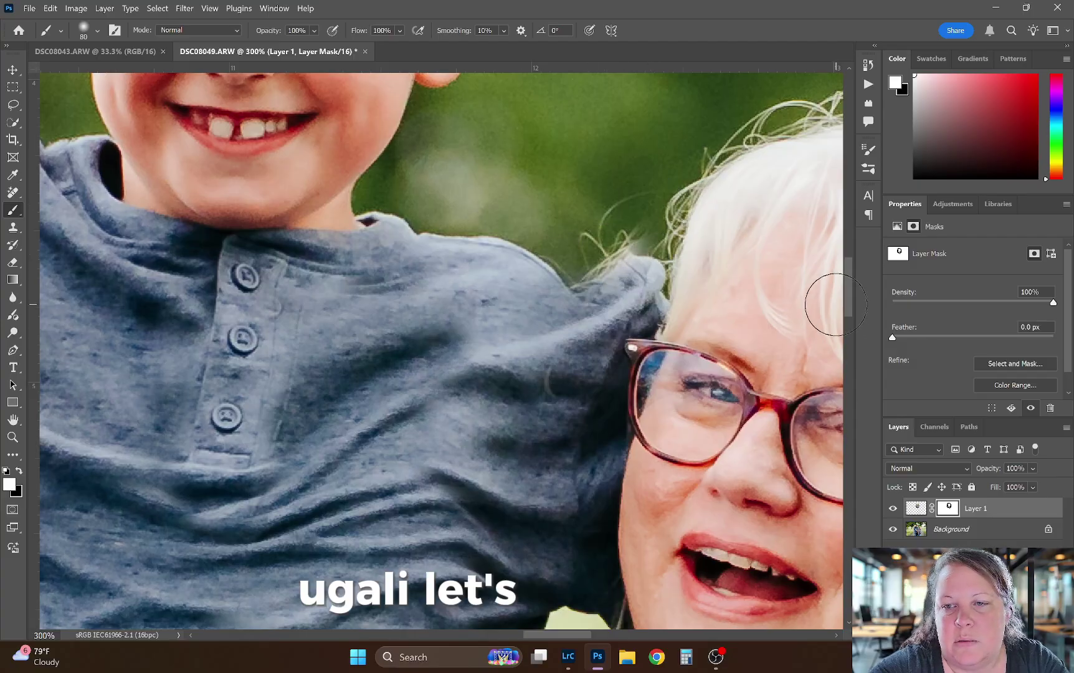
drag(848, 306, 849, 318)
scroll(850, 318, up, 2)
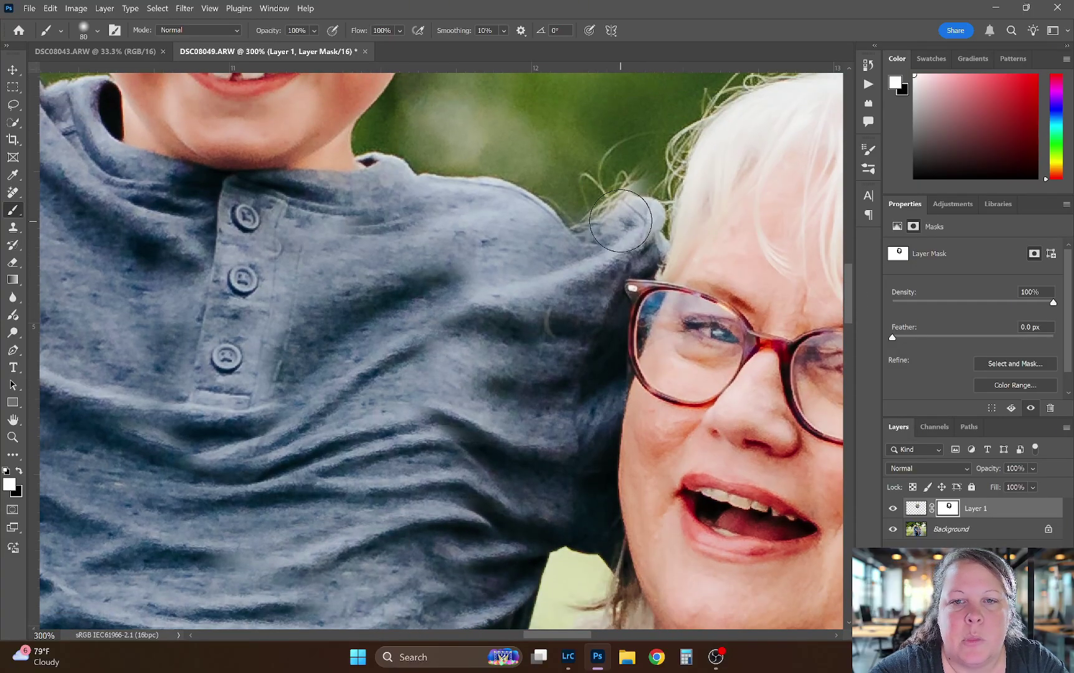
mouse_move(621, 221)
mouse_down()
mouse_move(651, 208)
mouse_move(629, 241)
mouse_move(609, 245)
mouse_move(633, 197)
mouse_move(631, 208)
mouse_move(624, 194)
mouse_move(614, 235)
mouse_move(639, 232)
mouse_up()
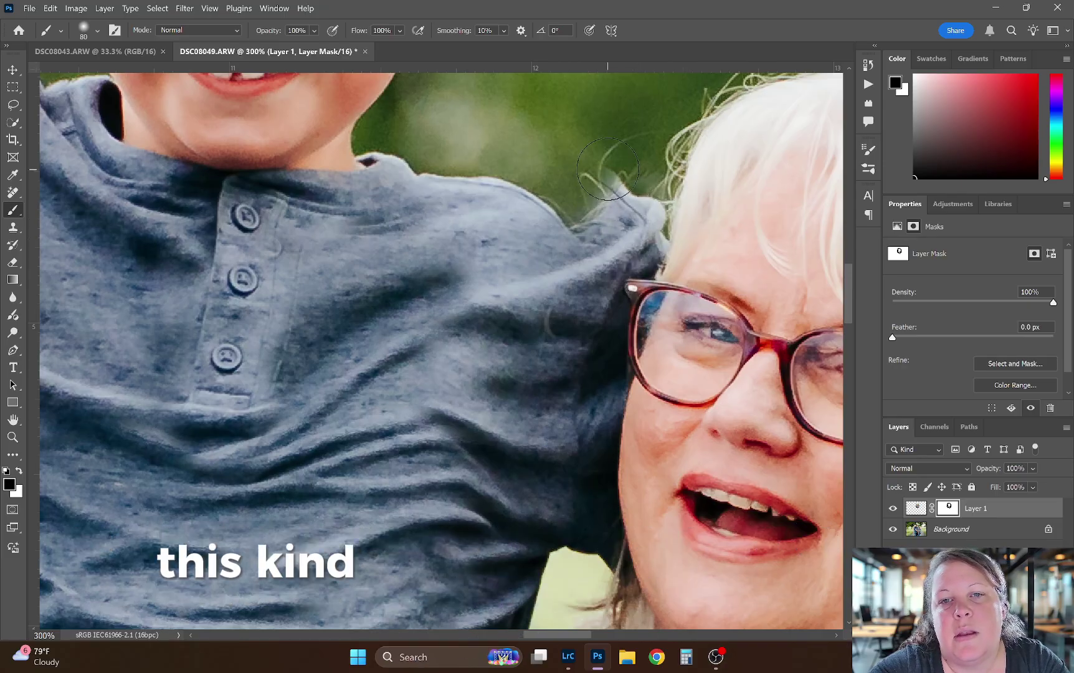
key(x)
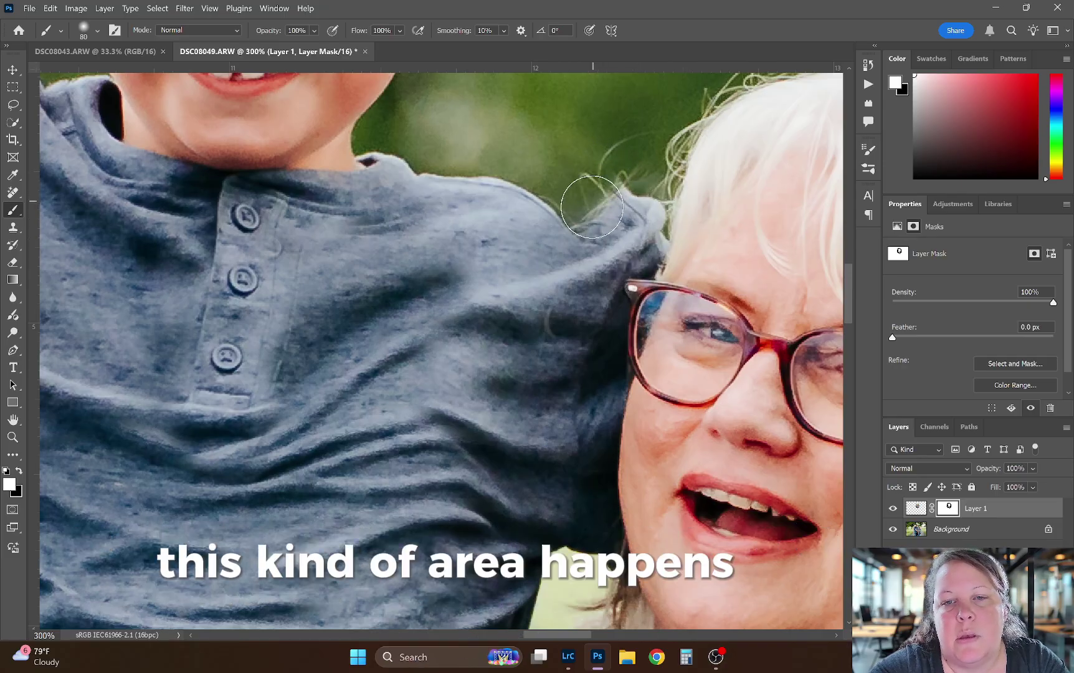
drag(592, 207, 651, 182)
Compare the head swap with the original photo at 100% zoom by hiding and showing Layer 1
drag(849, 305, 852, 255)
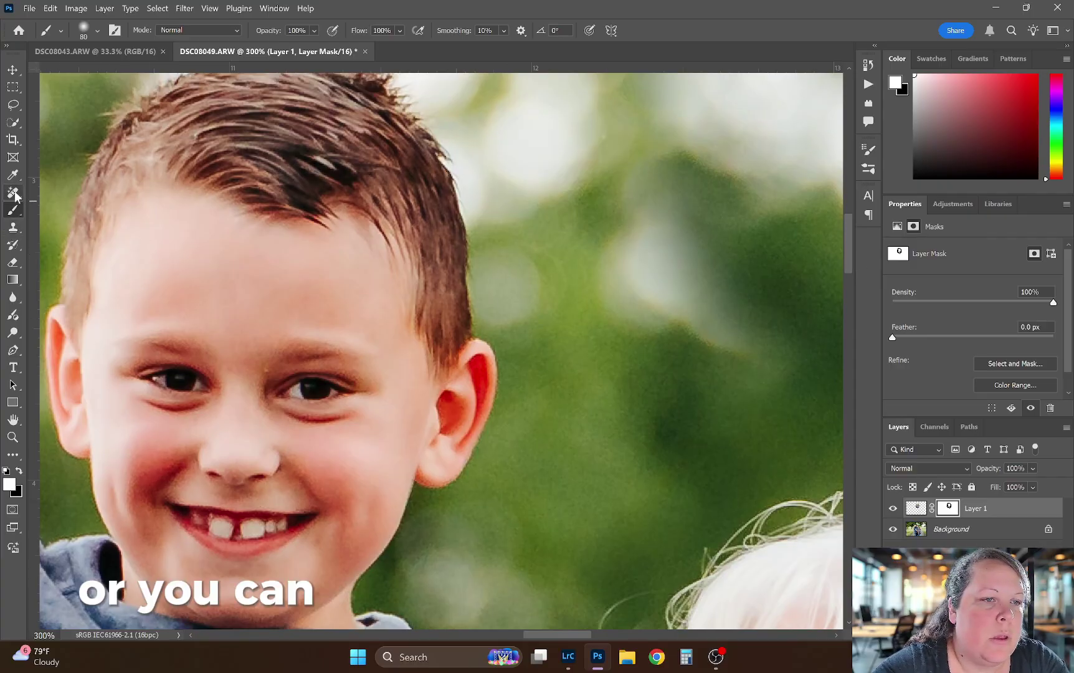
key(ctrl+minus)
key(ctrl+minus)
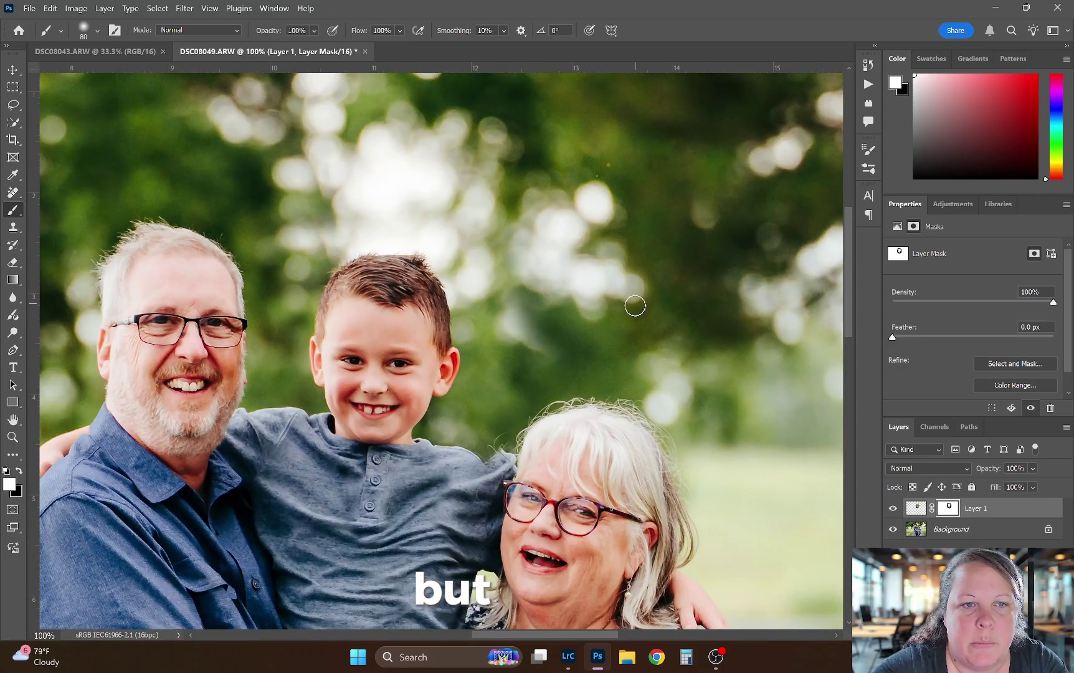
click(893, 509)
click(893, 509)
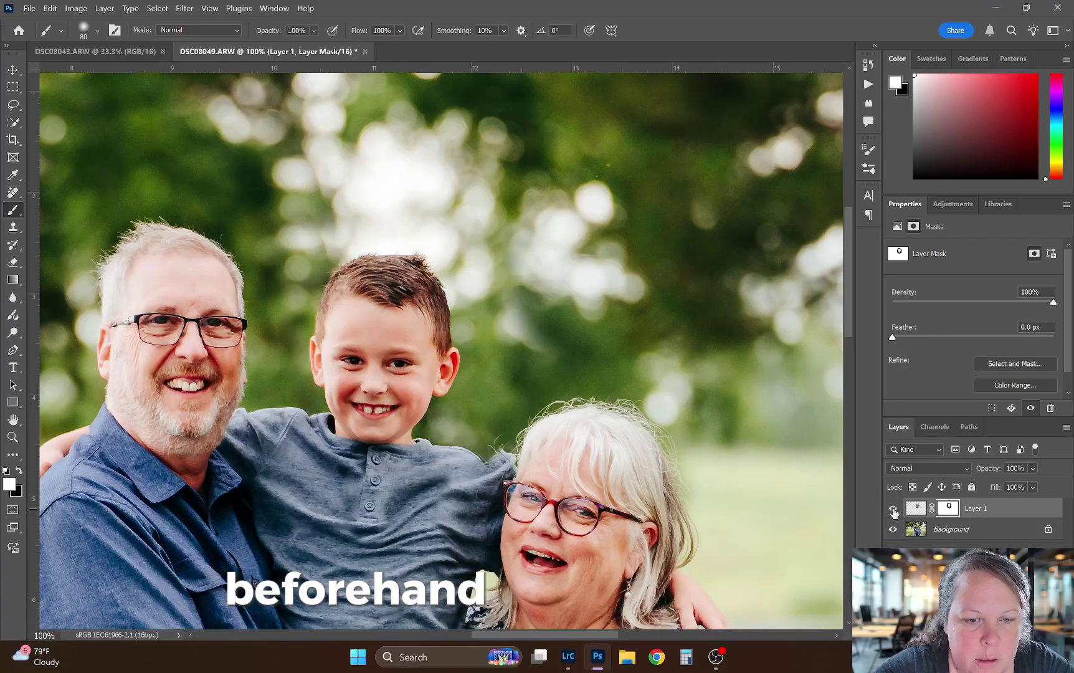
drag(849, 319, 847, 357)
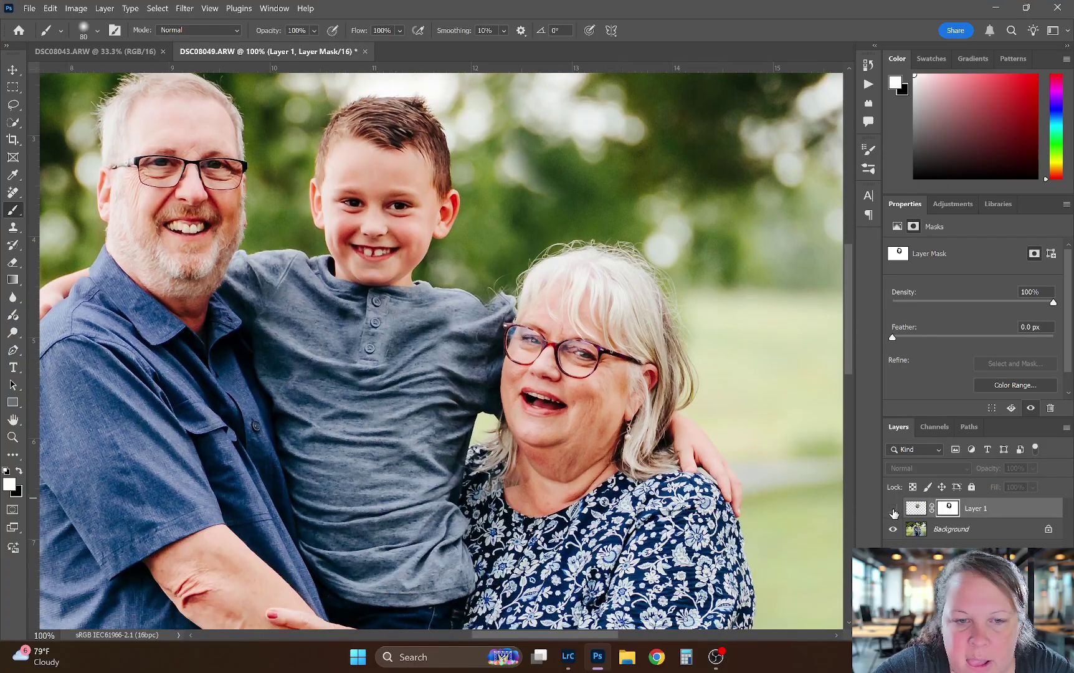
click(893, 509)
click(893, 509)
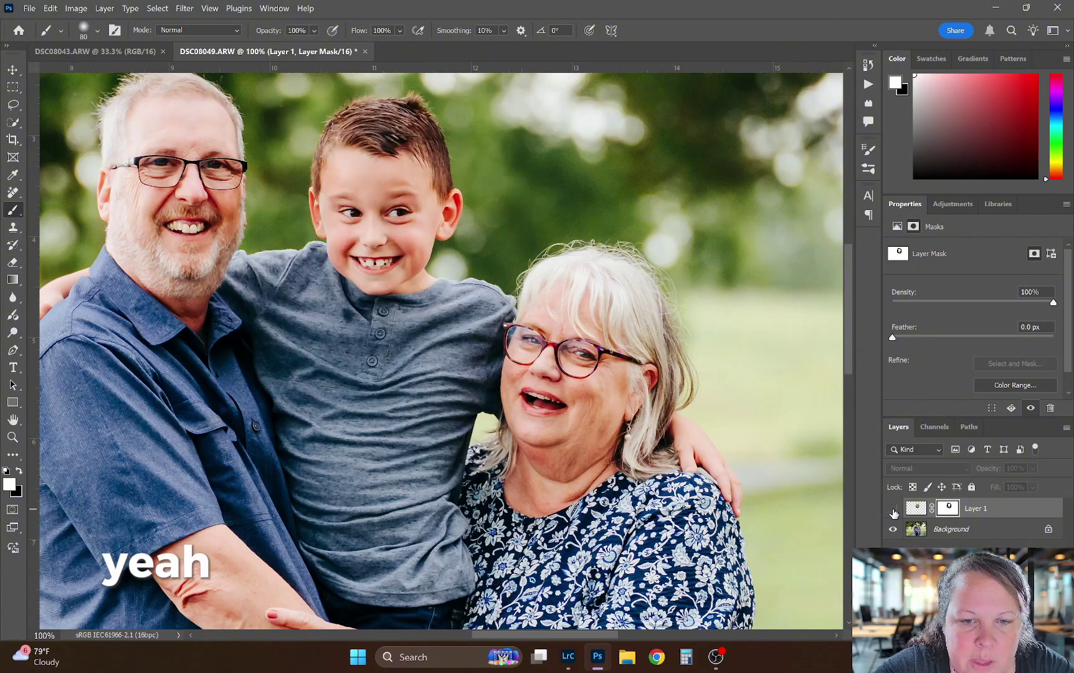
click(893, 510)
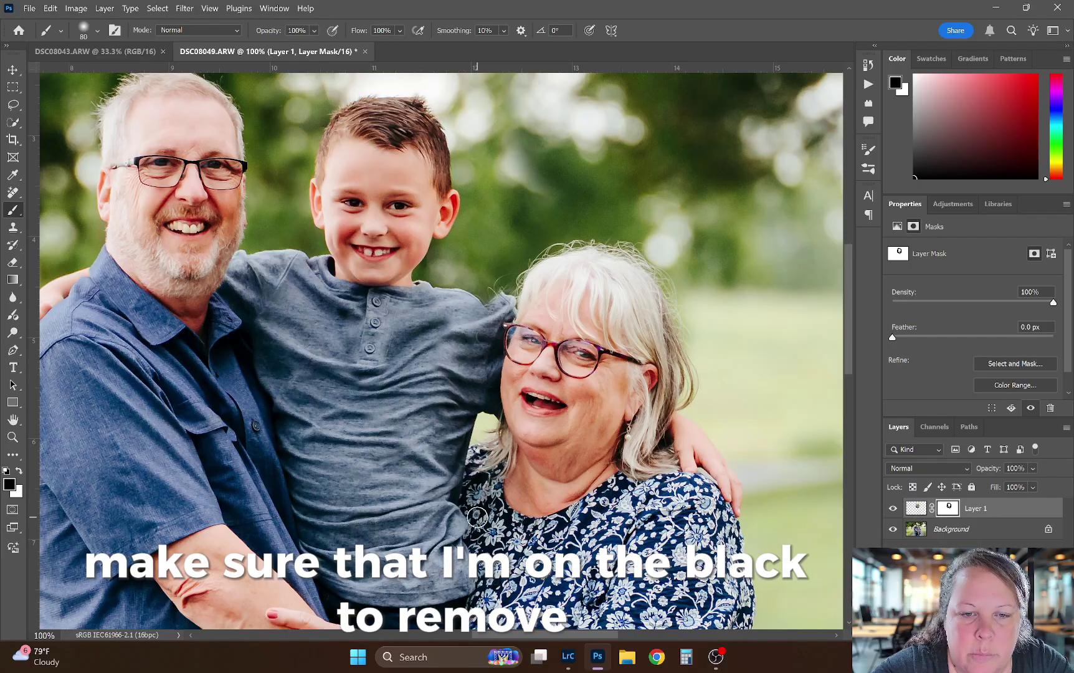
Enlarge the black mask brush to 500 px for the lower shirt and check the blend with Layer 1 hidden and shown
key(bracketright)
key(bracketright)
key(bracketright)
key(bracketright)
key(bracketright)
key(bracketright)
key(bracketright)
key(bracketright)
key(bracketright)
key(bracketright)
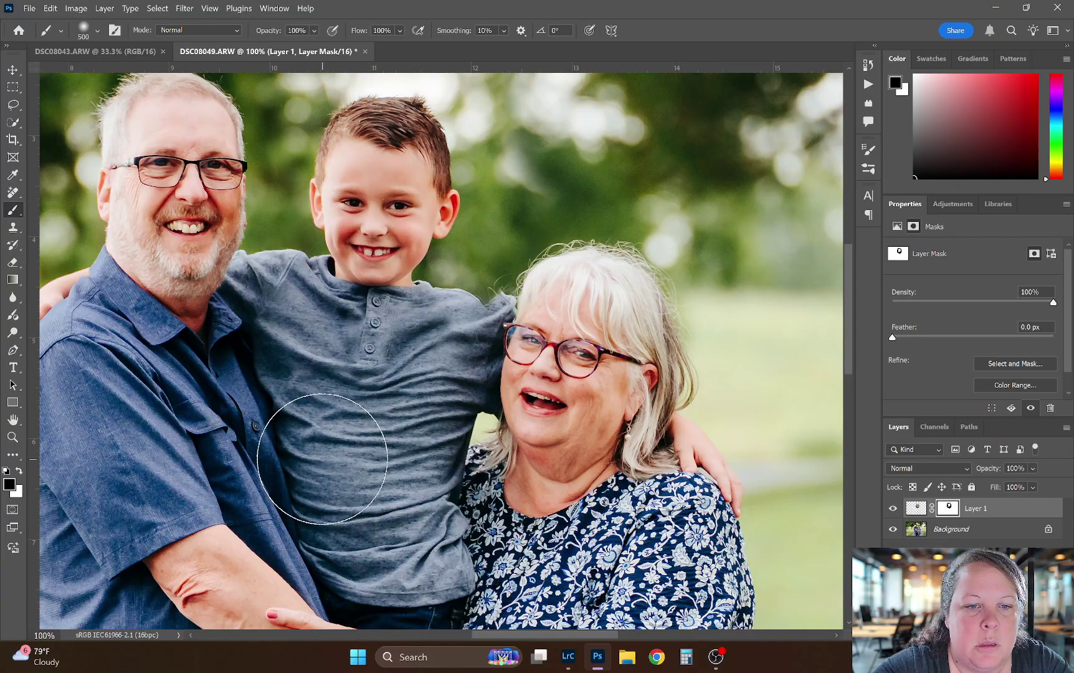
click(892, 510)
click(892, 509)
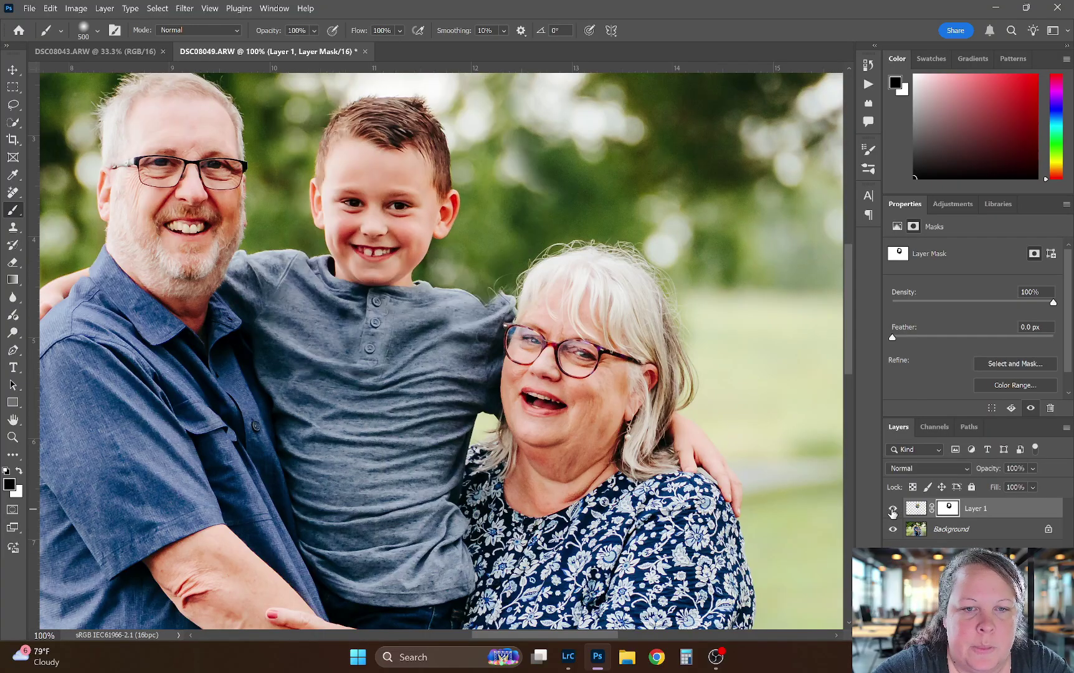
click(892, 510)
click(892, 509)
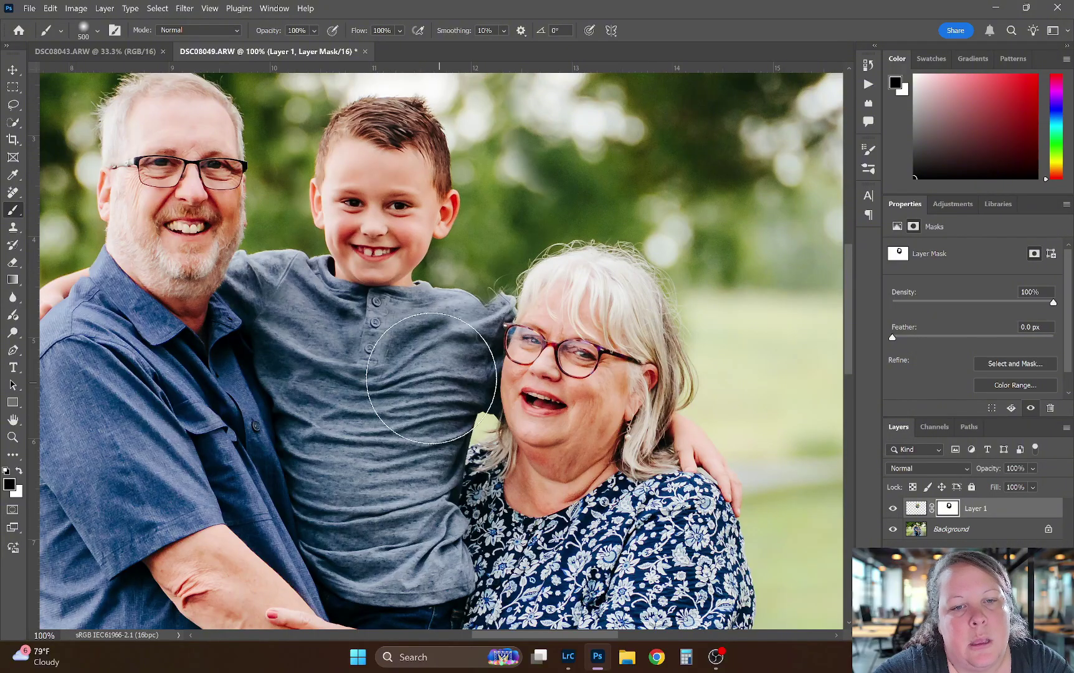
Reduce the mask brush to 100 px and switch it to white to bring back parts of the pasted shirt
key(bracketleft)
key(bracketleft)
key(bracketleft)
key(bracketleft)
key(bracketleft)
key(bracketleft)
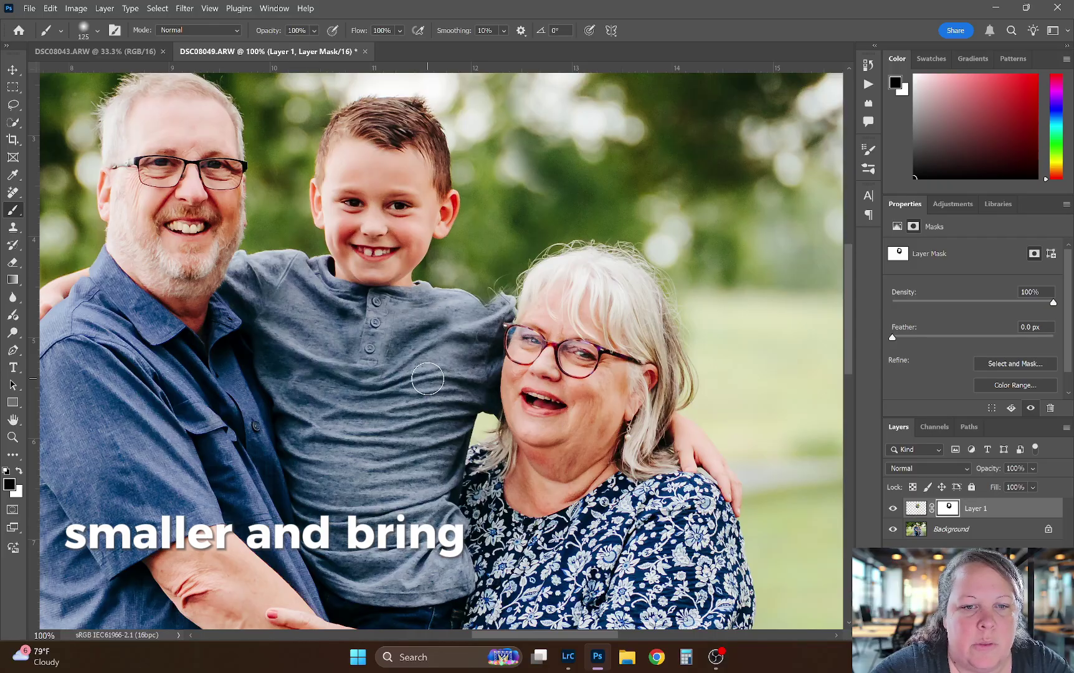
key(x)
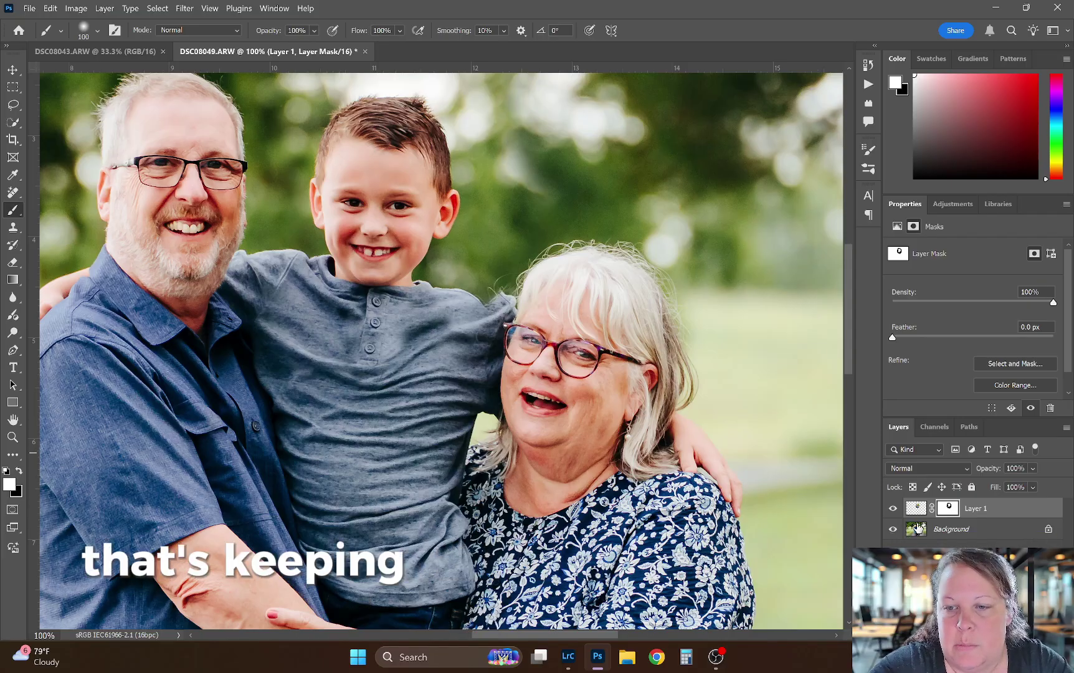
Check the composite against the original close up and at 50% zoom by toggling Layer 1, leaving the layer shown
click(893, 509)
click(893, 510)
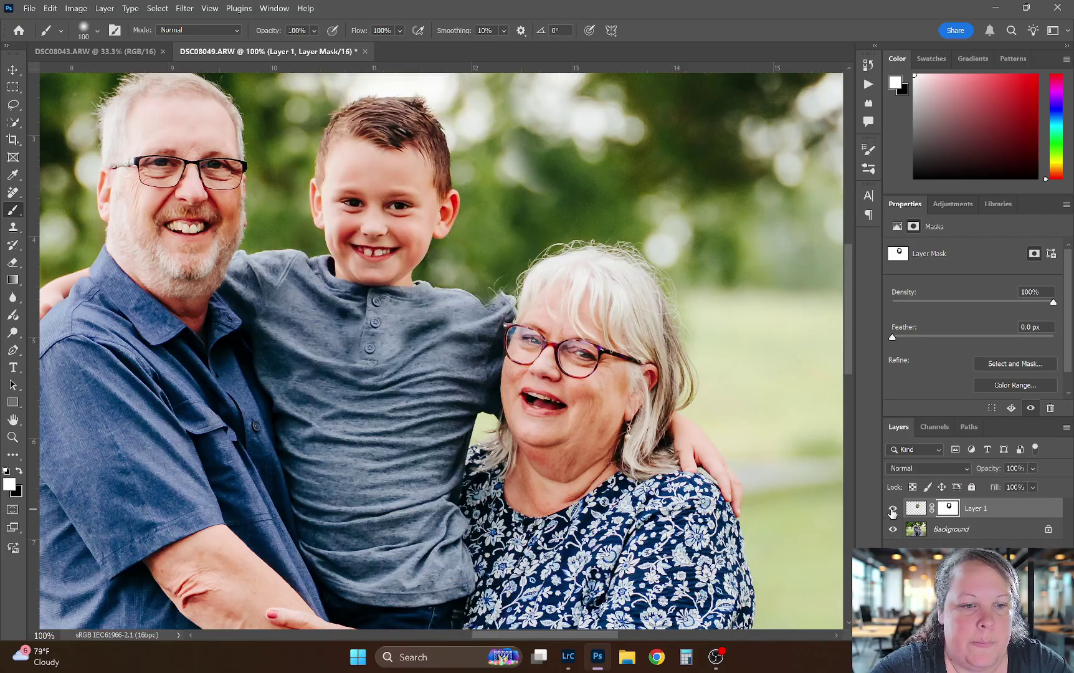
click(892, 510)
click(892, 510)
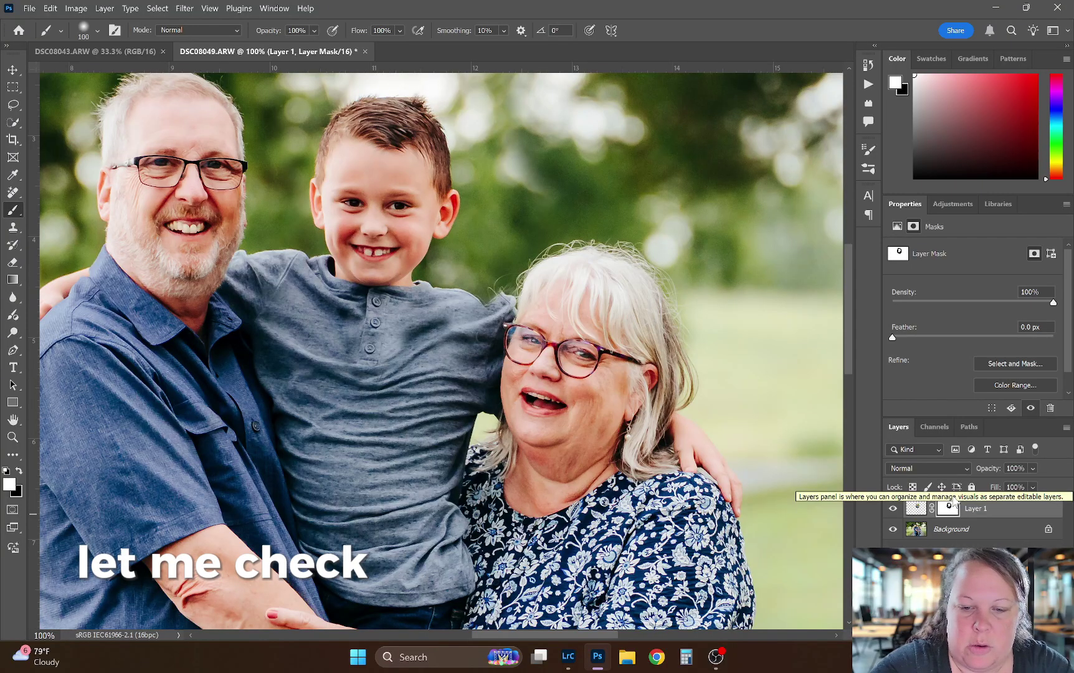
key(ctrl+minus)
key(ctrl+minus)
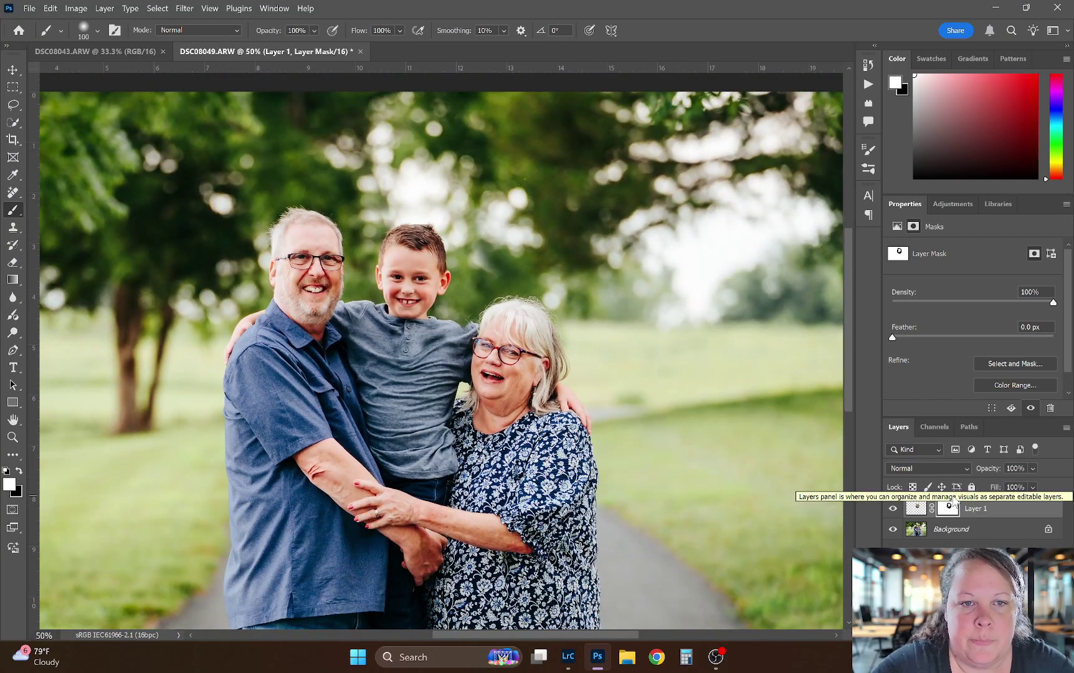
click(892, 508)
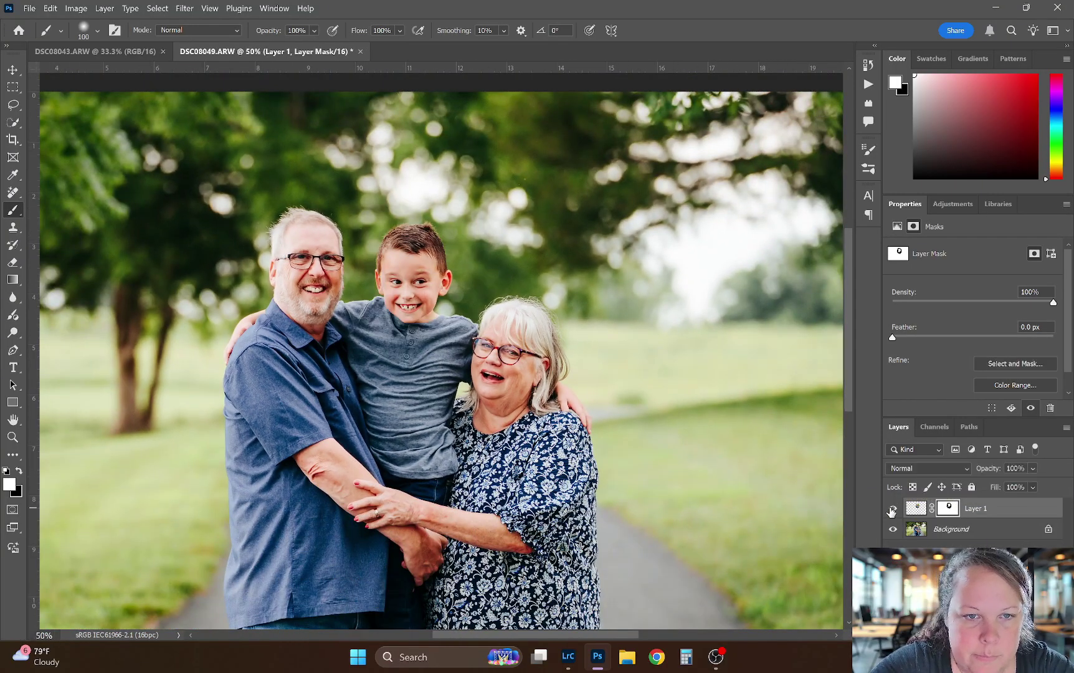
click(892, 509)
click(892, 510)
click(891, 509)
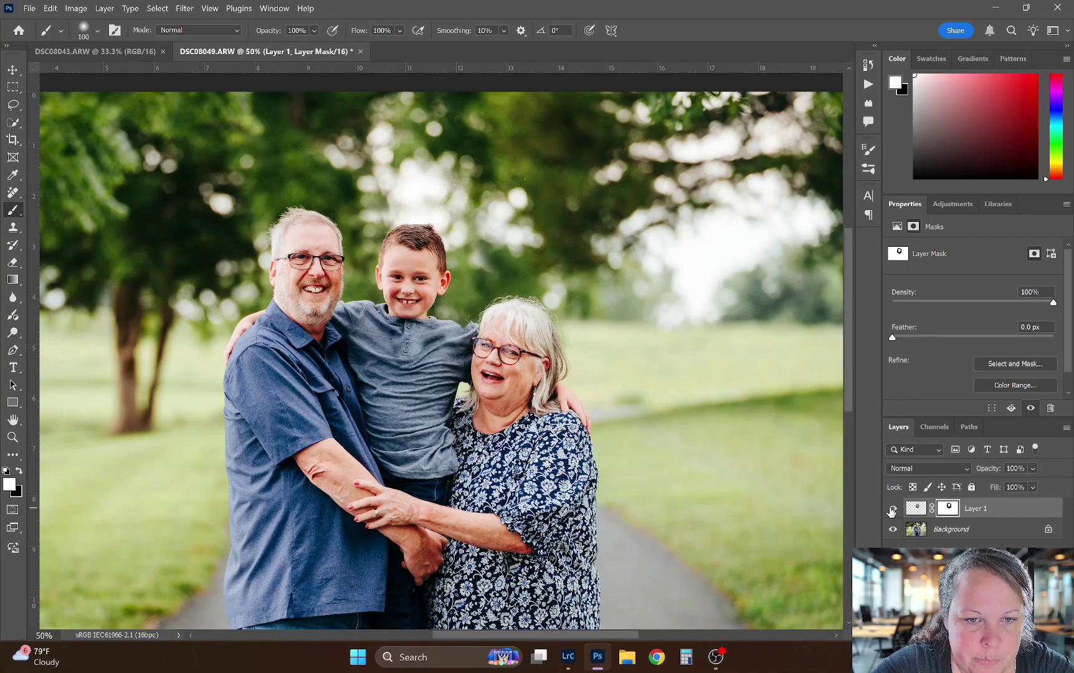
click(891, 510)
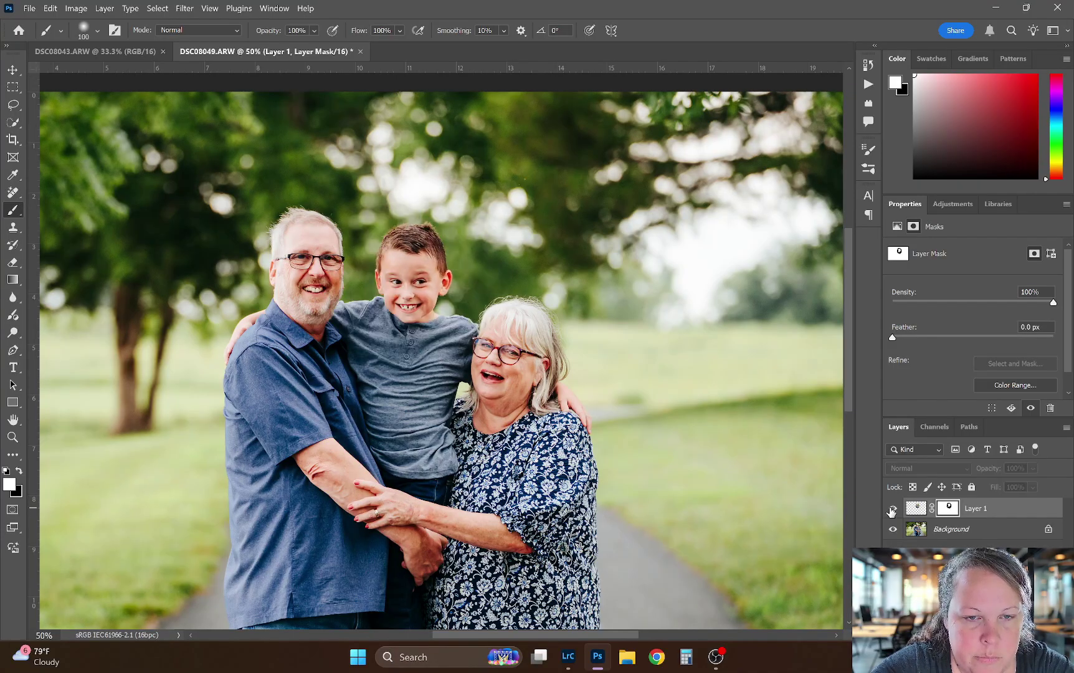
click(892, 510)
click(892, 510)
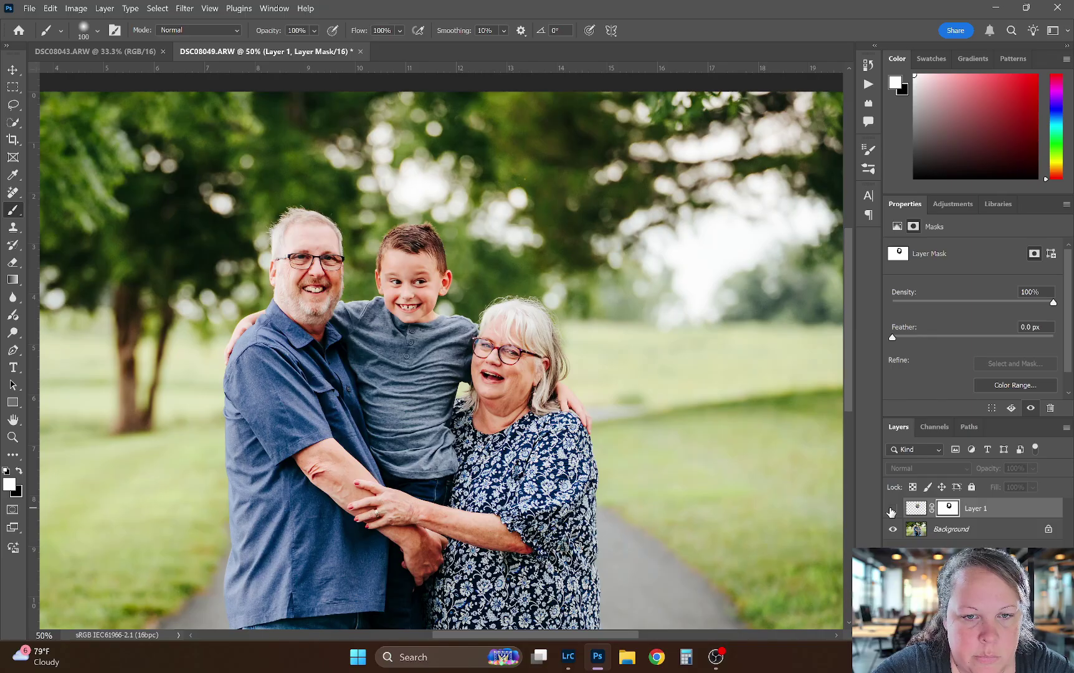
click(892, 510)
click(892, 510)
click(892, 510)
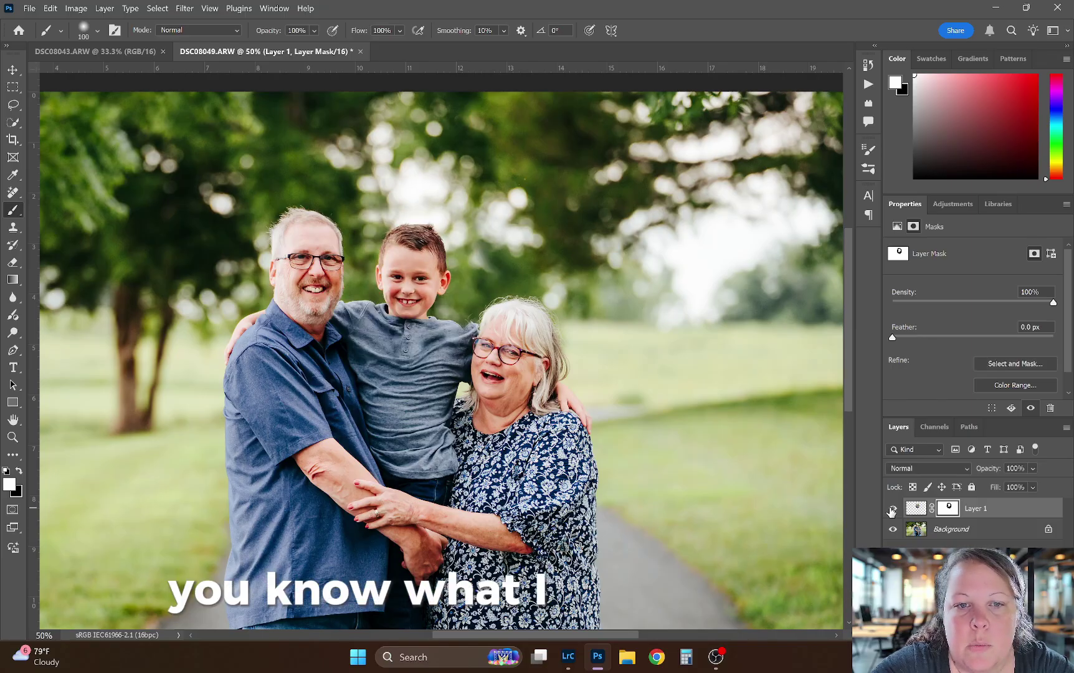
click(892, 510)
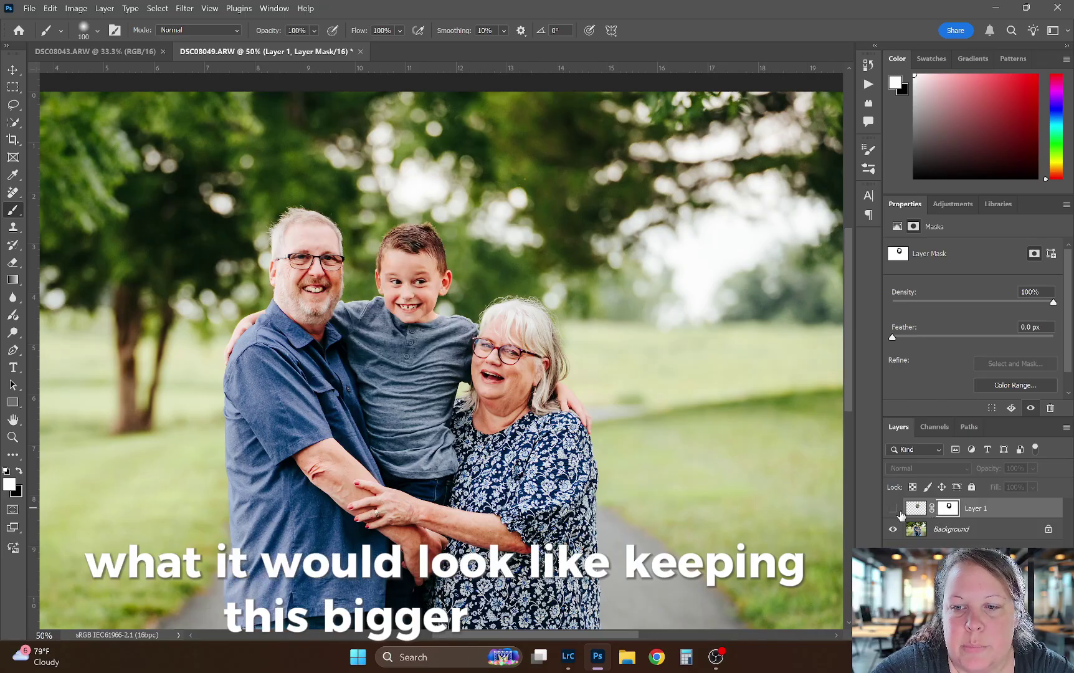
click(891, 510)
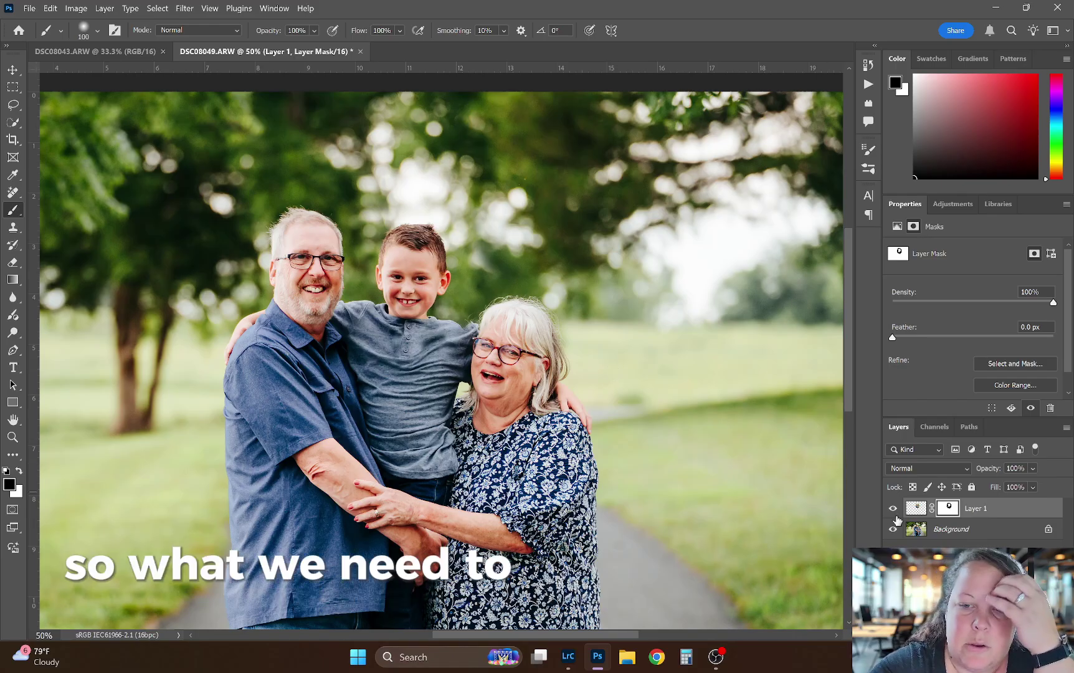
Flatten the image into a single Background layer
right_click(983, 531)
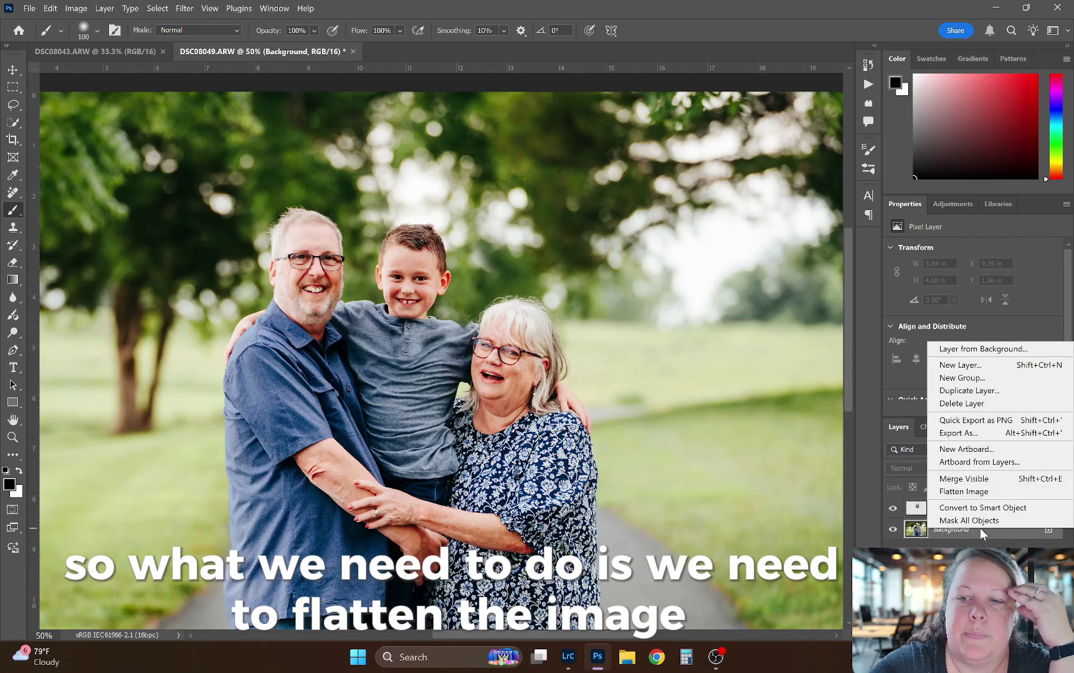
click(983, 491)
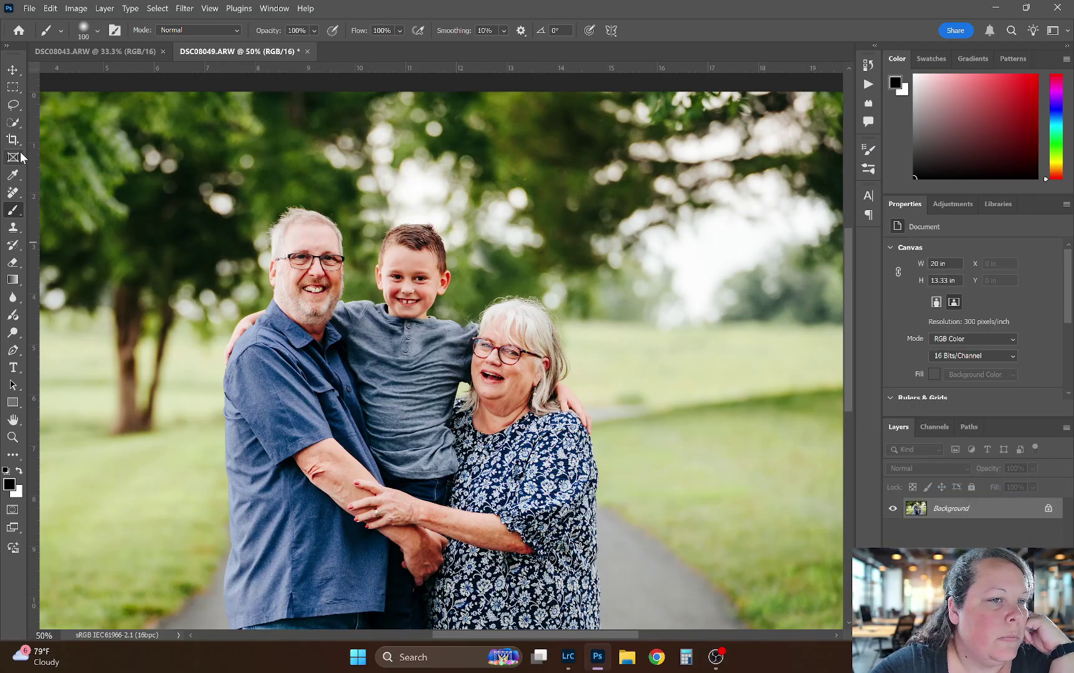
Remove the raised sleeve fabric and stray hairs between the boy's shoulder and the woman's hair using the Remove Tool at size 45
click(13, 193)
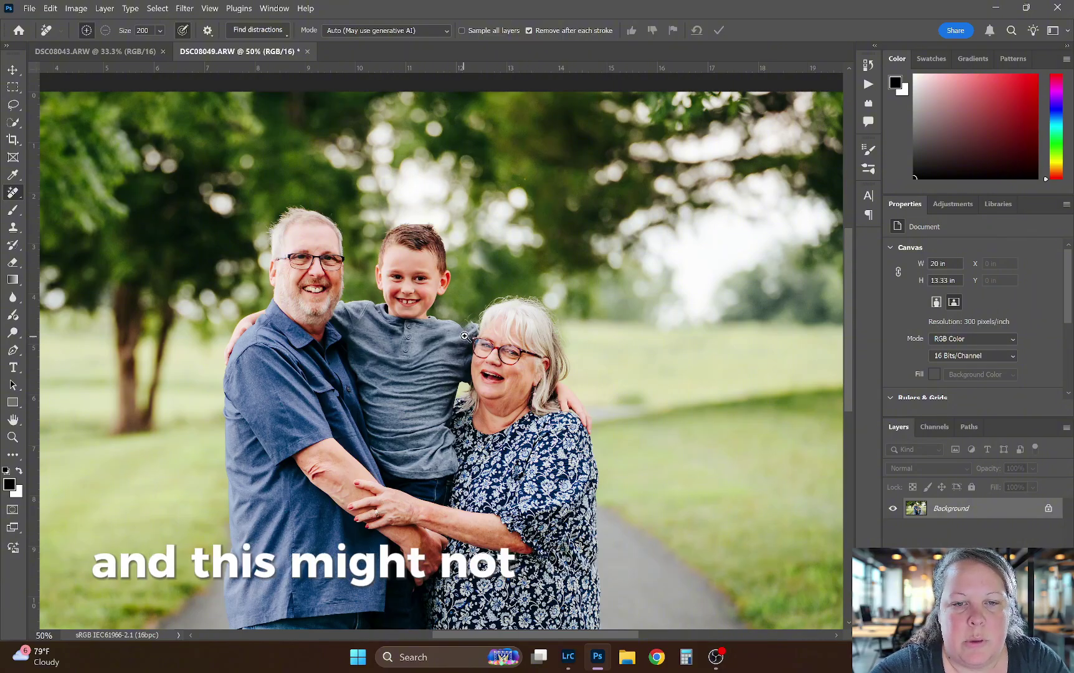
click(559, 312)
click(469, 337)
click(470, 337)
click(461, 281)
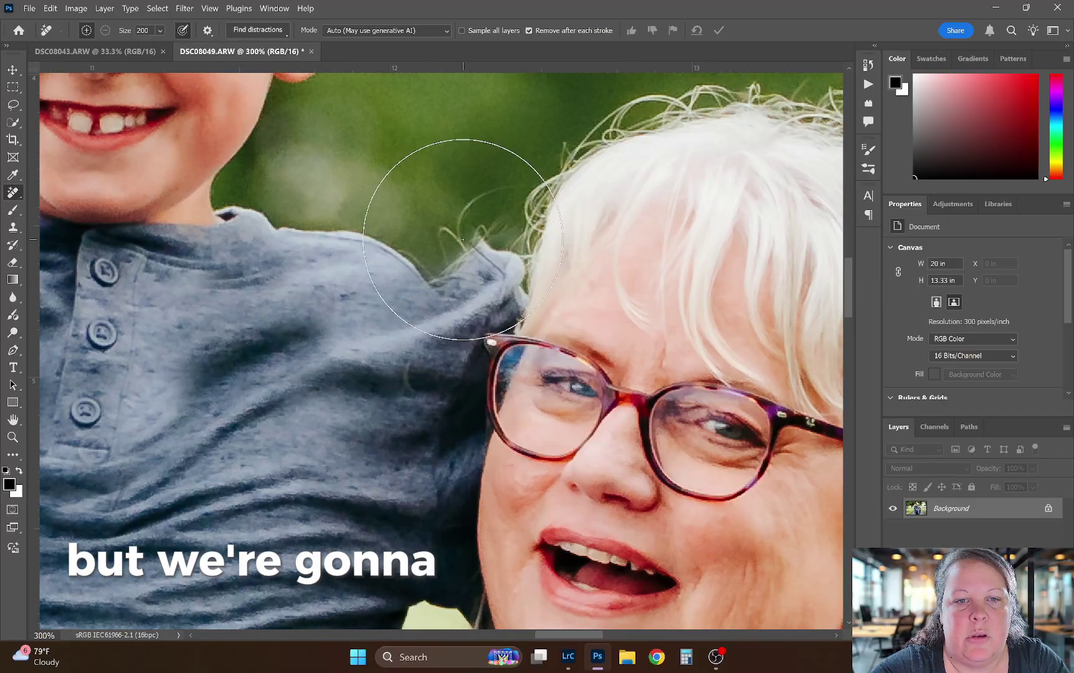
key(bracketleft)
key(bracketleft)
key(bracketleft)
key(bracketleft)
key(bracketleft)
key(bracketleft)
key(bracketleft)
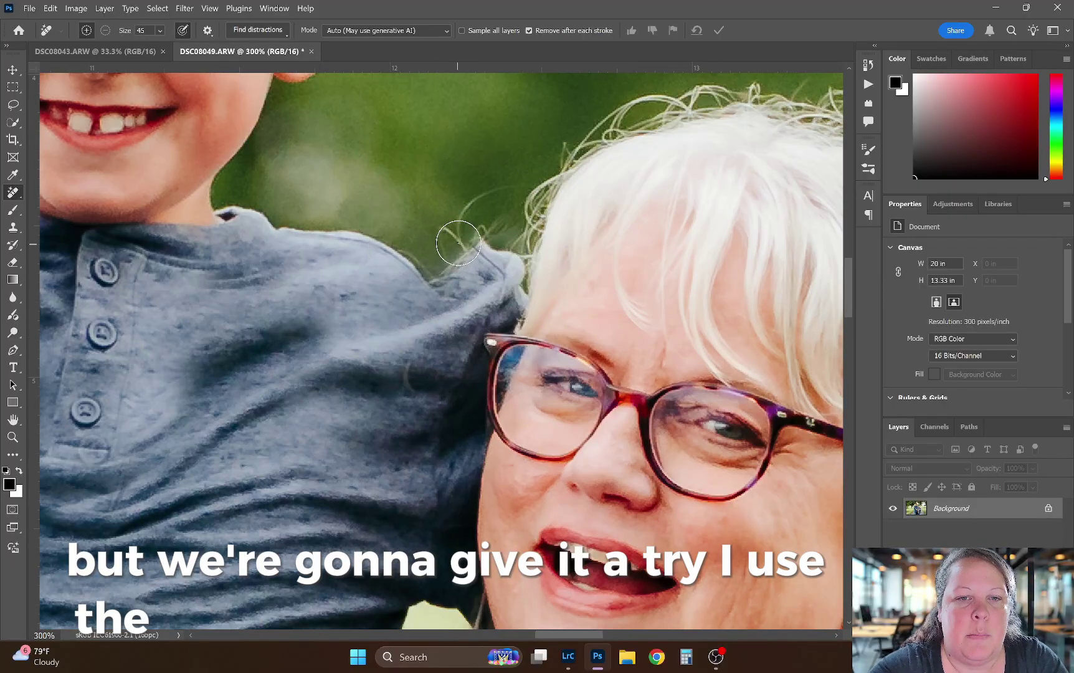
mouse_move(457, 242)
mouse_down()
mouse_move(479, 230)
mouse_move(450, 272)
mouse_move(484, 257)
mouse_move(503, 275)
mouse_move(507, 297)
mouse_move(477, 310)
mouse_move(454, 296)
mouse_move(475, 306)
mouse_up()
mouse_move(471, 214)
mouse_down()
mouse_move(492, 179)
mouse_move(458, 223)
mouse_up()
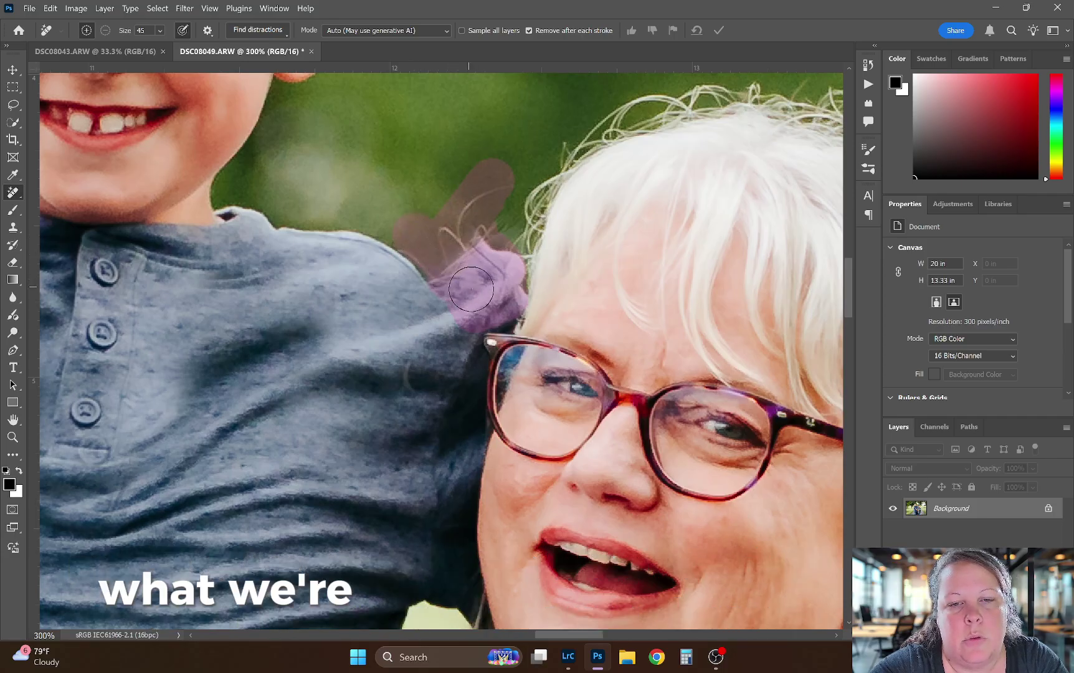
drag(522, 231, 522, 231)
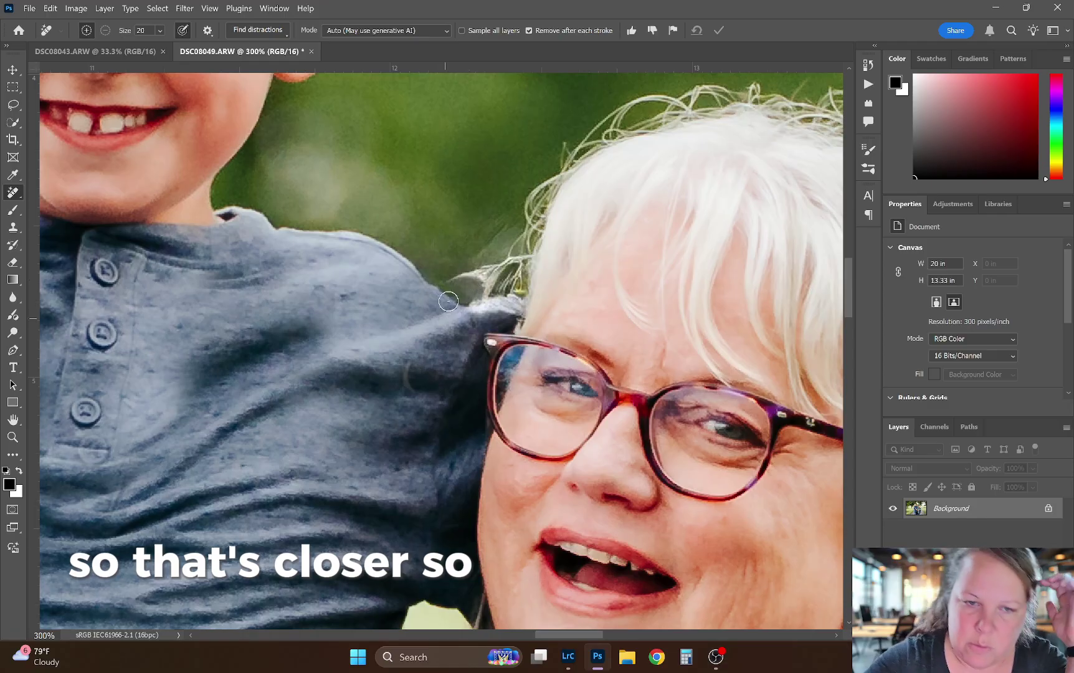
Clean up the leftover hair wisps and shoulder edge beside the woman's glasses using the Remove Tool at size 20
mouse_move(443, 271)
mouse_down()
mouse_move(482, 290)
mouse_move(490, 283)
mouse_move(471, 271)
mouse_move(481, 269)
mouse_move(501, 285)
mouse_move(482, 245)
mouse_move(501, 270)
mouse_move(509, 260)
mouse_move(490, 216)
mouse_up()
mouse_move(509, 260)
mouse_down()
mouse_move(517, 238)
mouse_move(505, 217)
mouse_move(480, 310)
mouse_move(501, 322)
mouse_move(510, 302)
mouse_move(493, 300)
mouse_move(492, 288)
mouse_move(507, 300)
mouse_move(509, 272)
mouse_up()
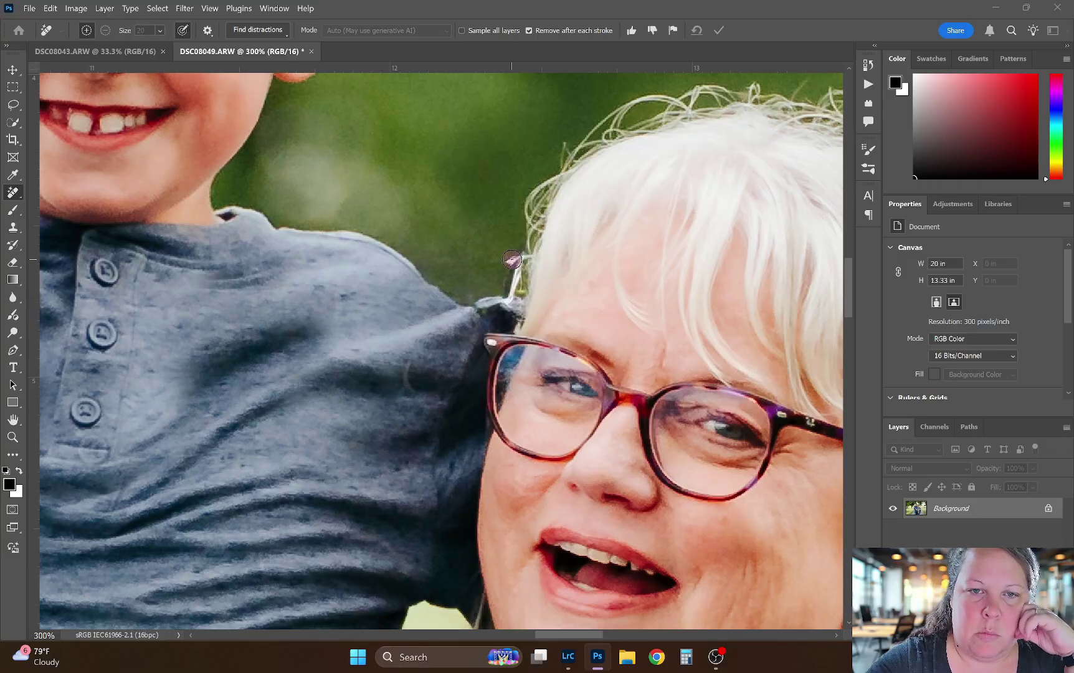
mouse_move(477, 298)
mouse_down()
mouse_move(502, 319)
mouse_move(506, 302)
mouse_move(500, 323)
mouse_move(495, 293)
mouse_move(508, 297)
mouse_up()
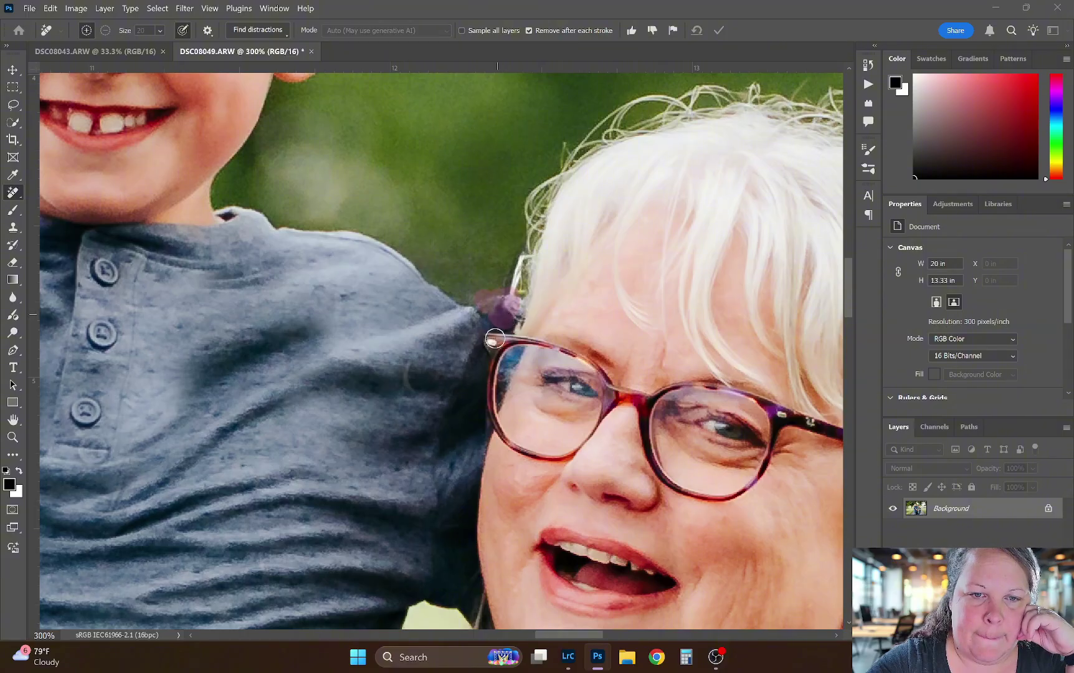
drag(494, 339, 492, 347)
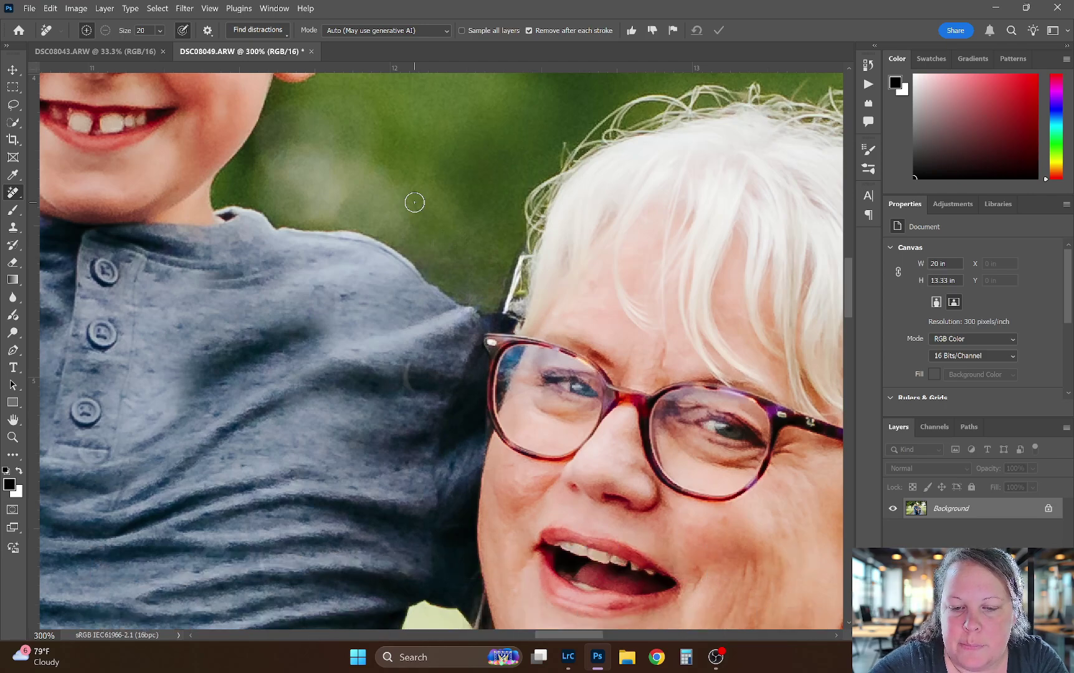
Compare the whole photo at the history state before flattening with the latest Remove Tool state, leaving the latest state active
key(ctrl+0)
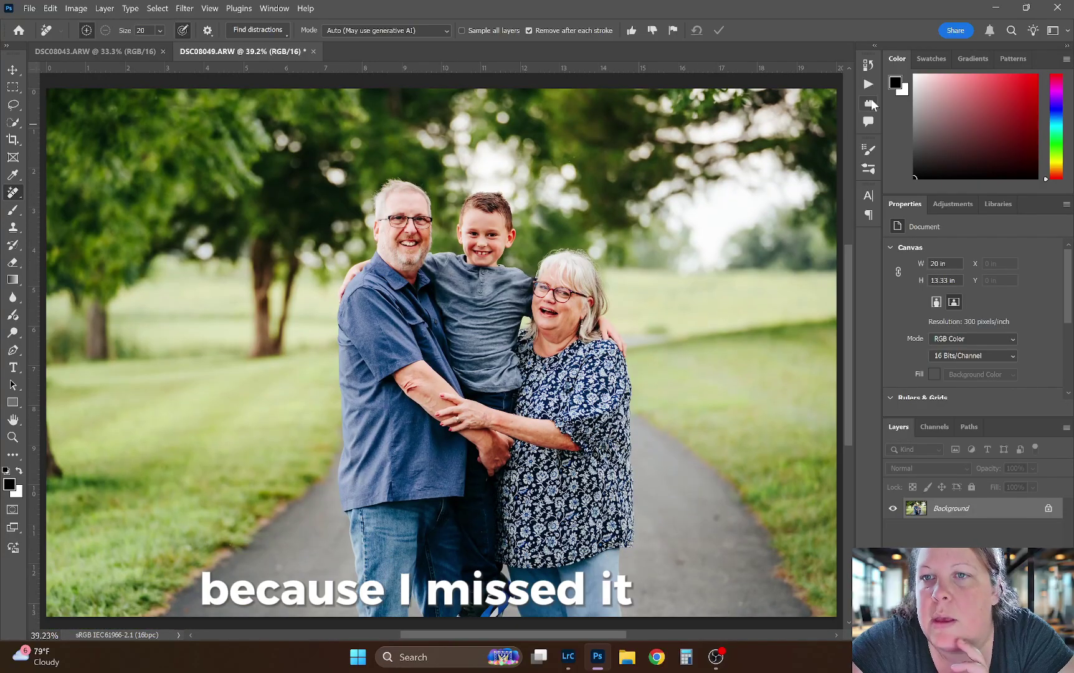
click(868, 65)
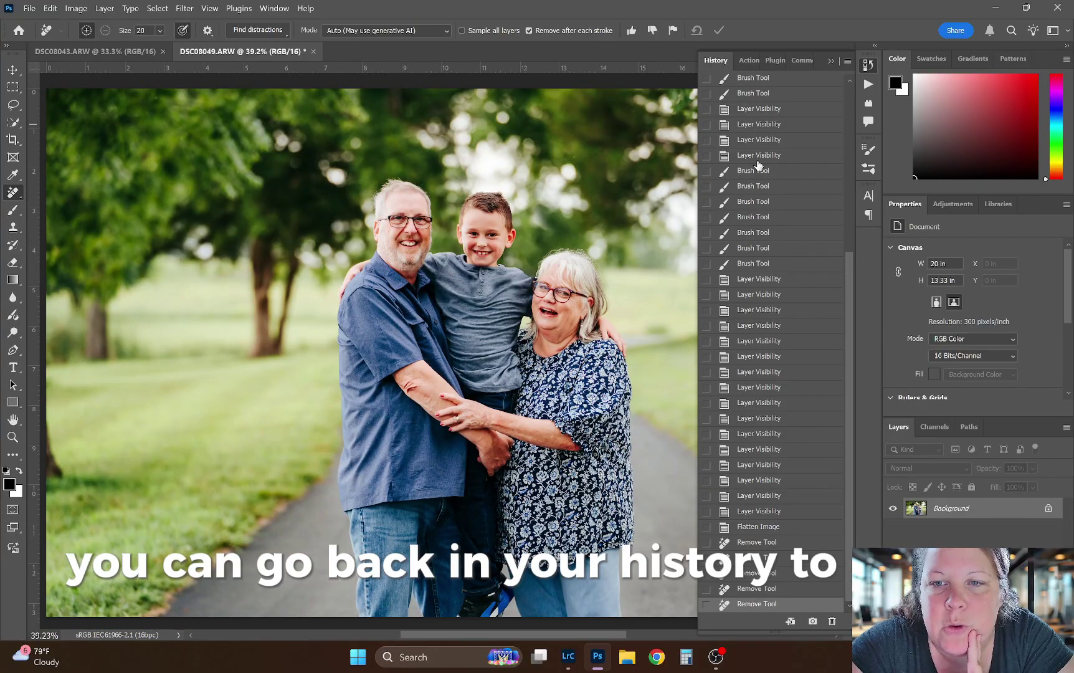
click(757, 512)
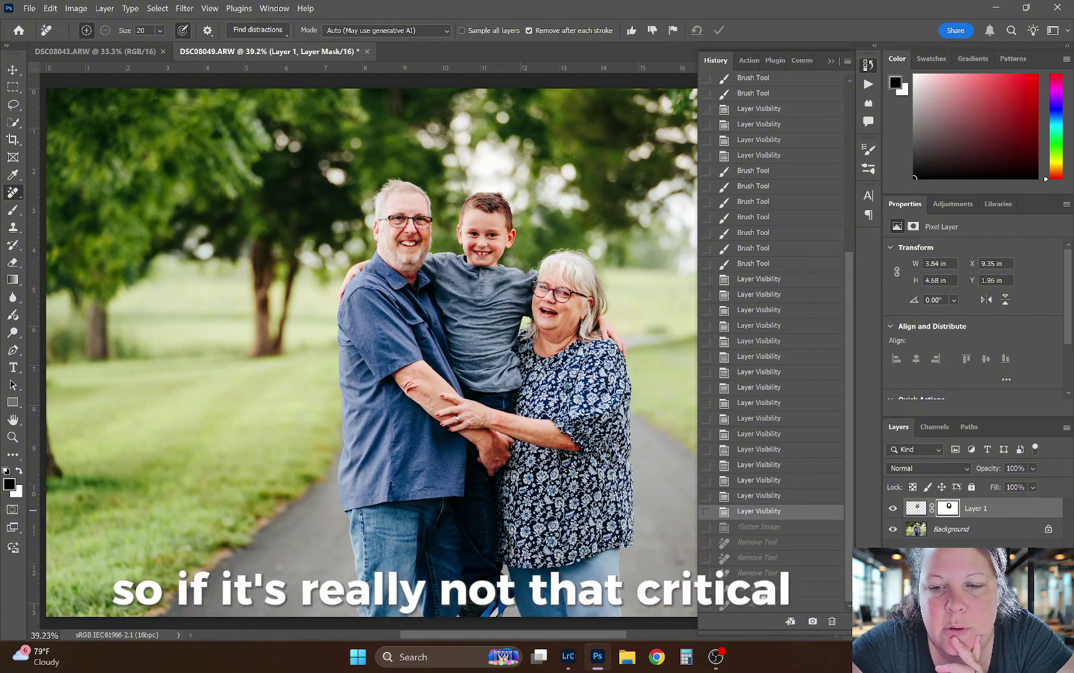
click(764, 603)
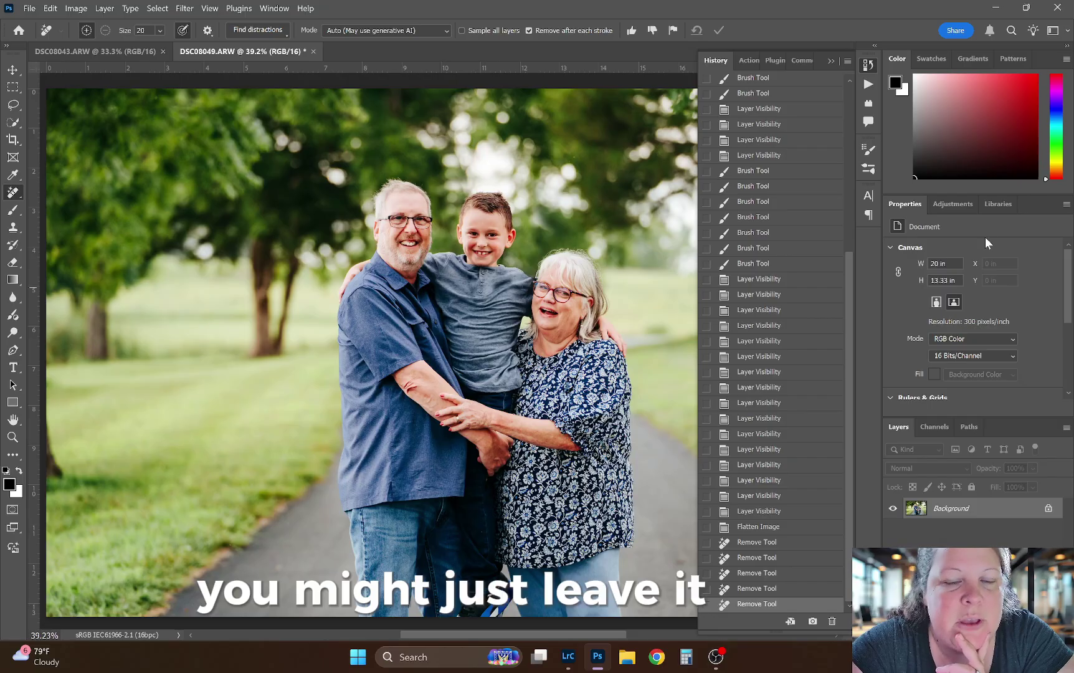
click(830, 61)
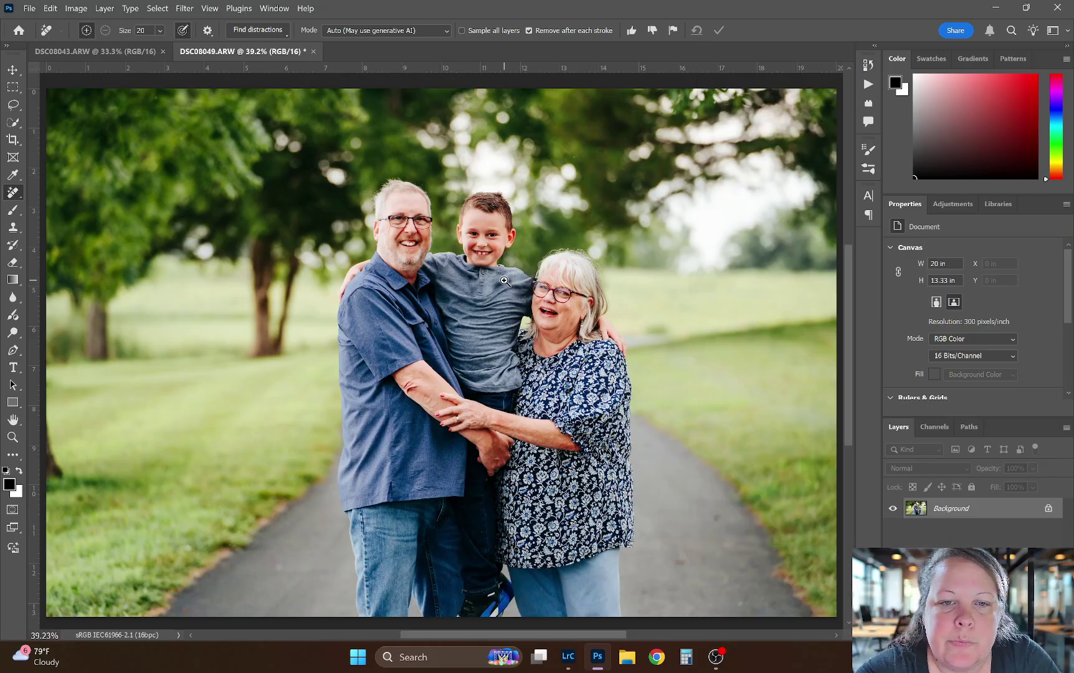
Clone clean shirt fabric over the blend marks on the boy's upper chest and shoulder with a 35 px Clone Stamp brush
drag(504, 281, 504, 281)
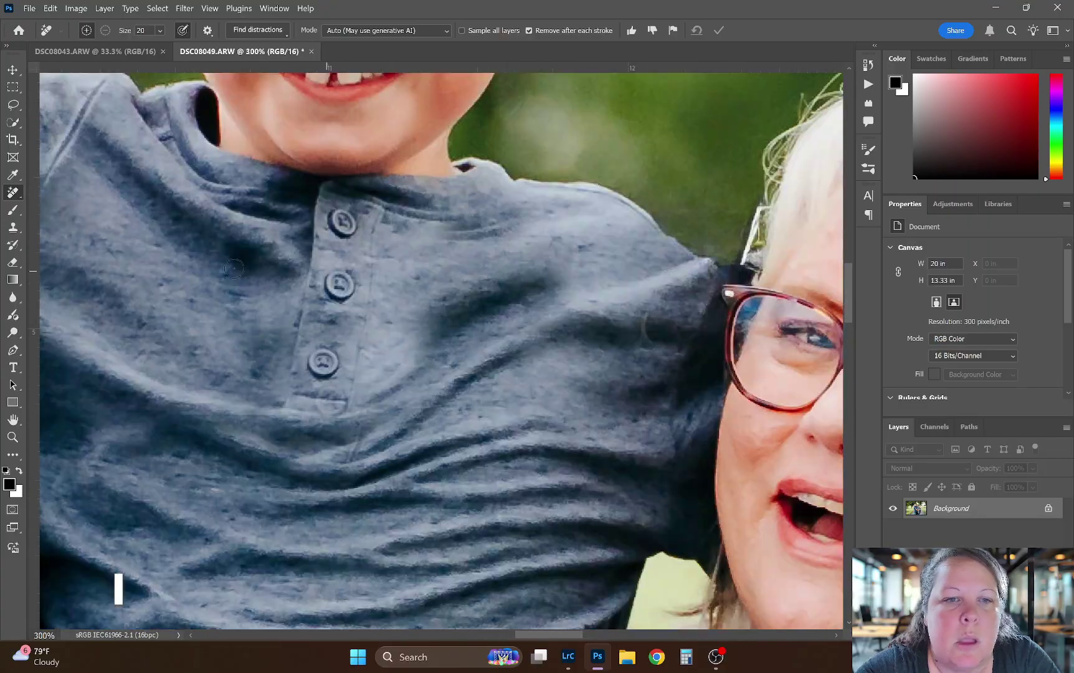
click(12, 229)
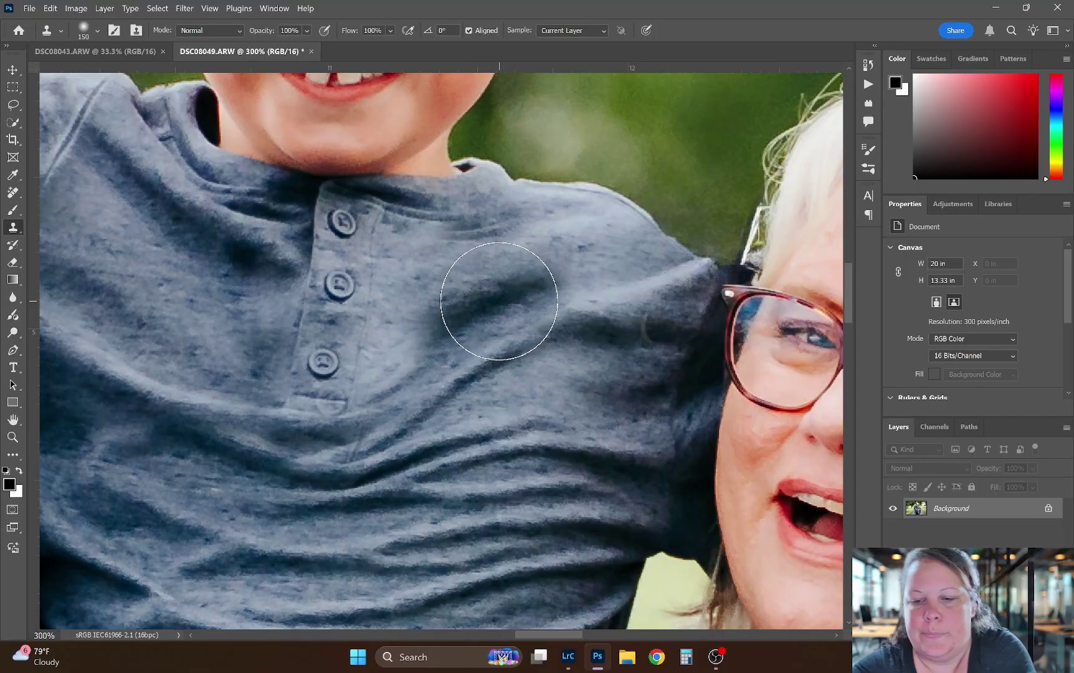
key(bracketleft)
key(bracketleft)
key(bracketleft)
key(bracketleft)
key(bracketleft)
key(bracketleft)
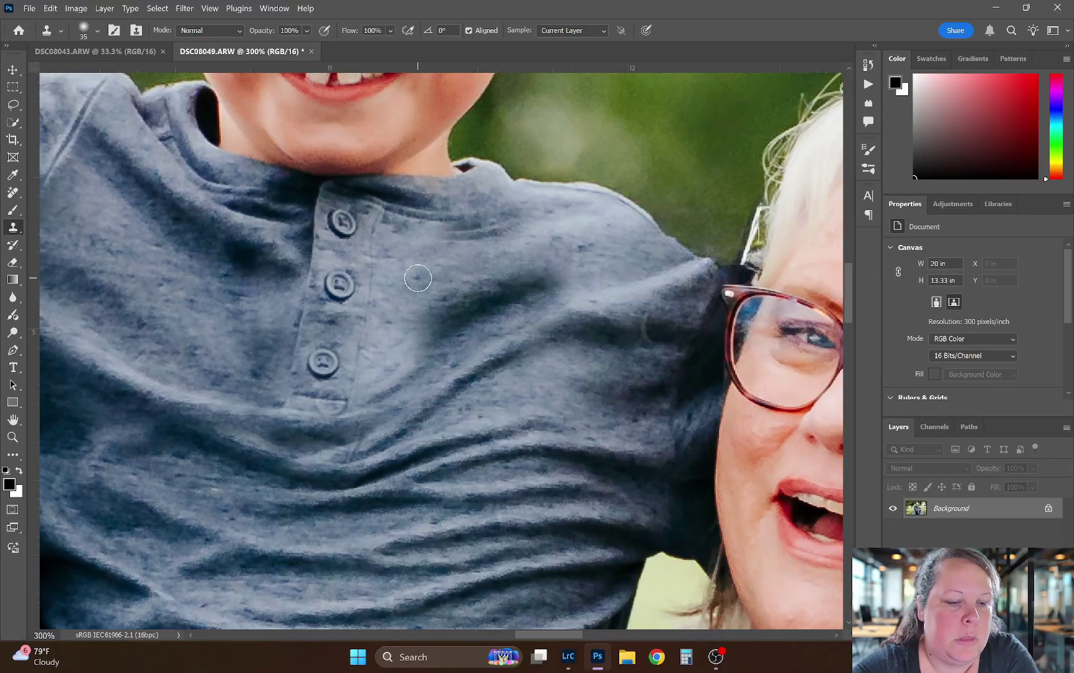
key(alt)
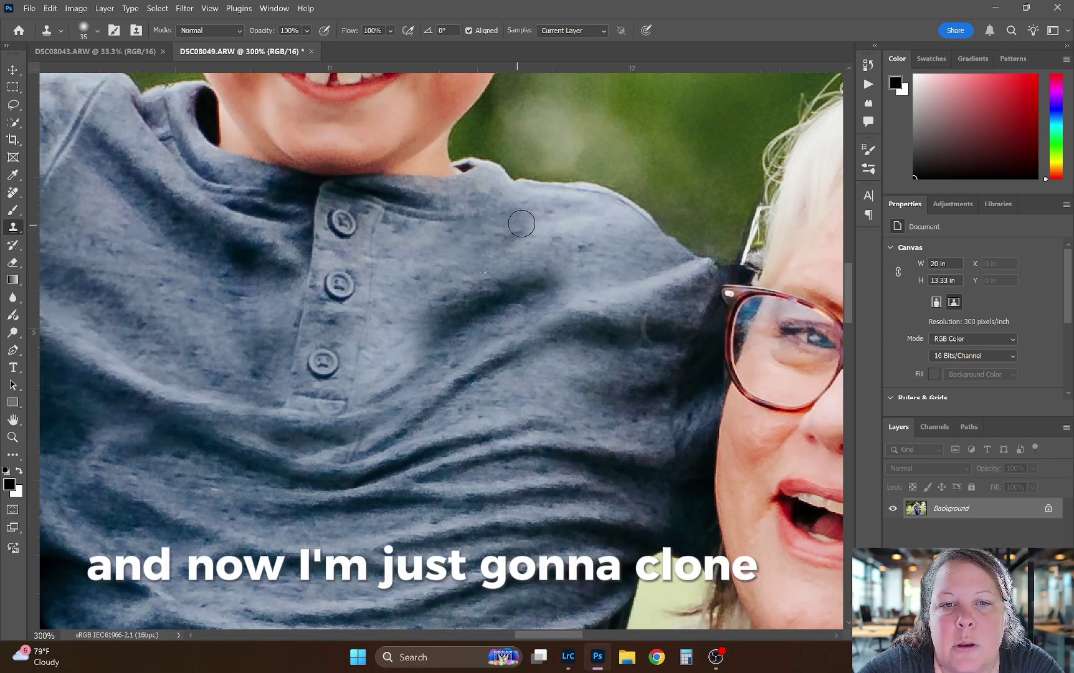
mouse_move(518, 221)
mouse_down()
mouse_move(526, 222)
mouse_move(517, 261)
mouse_up()
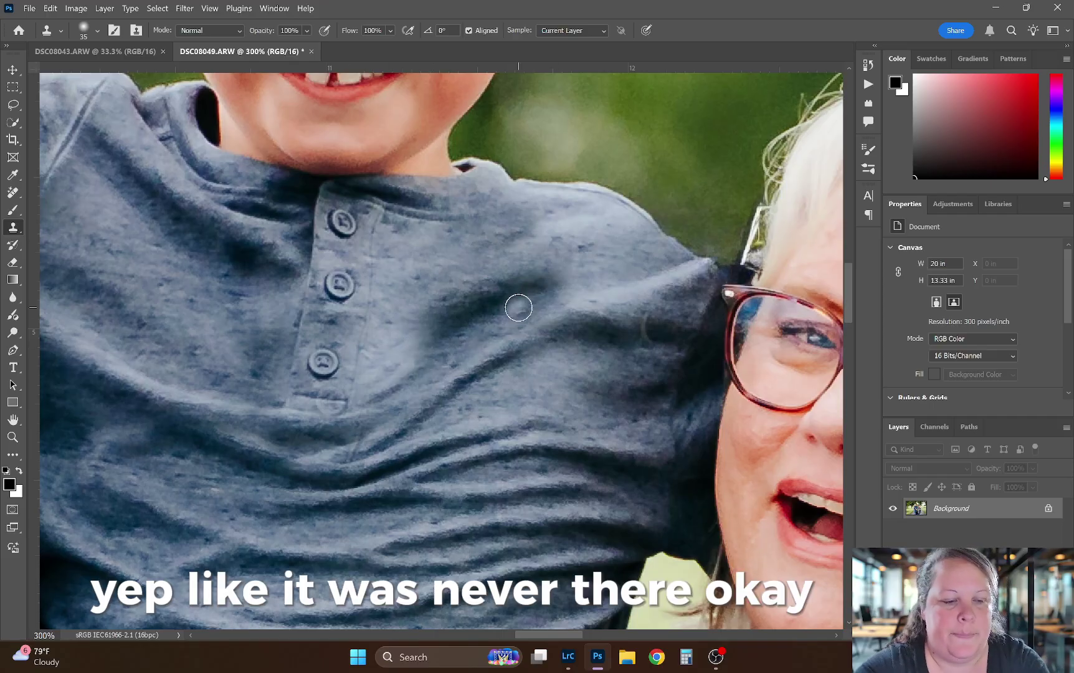
Save the retouched composite, look for it in Lightroom Classic, and return to Photoshop to check that the save has finished
key(ctrl+0)
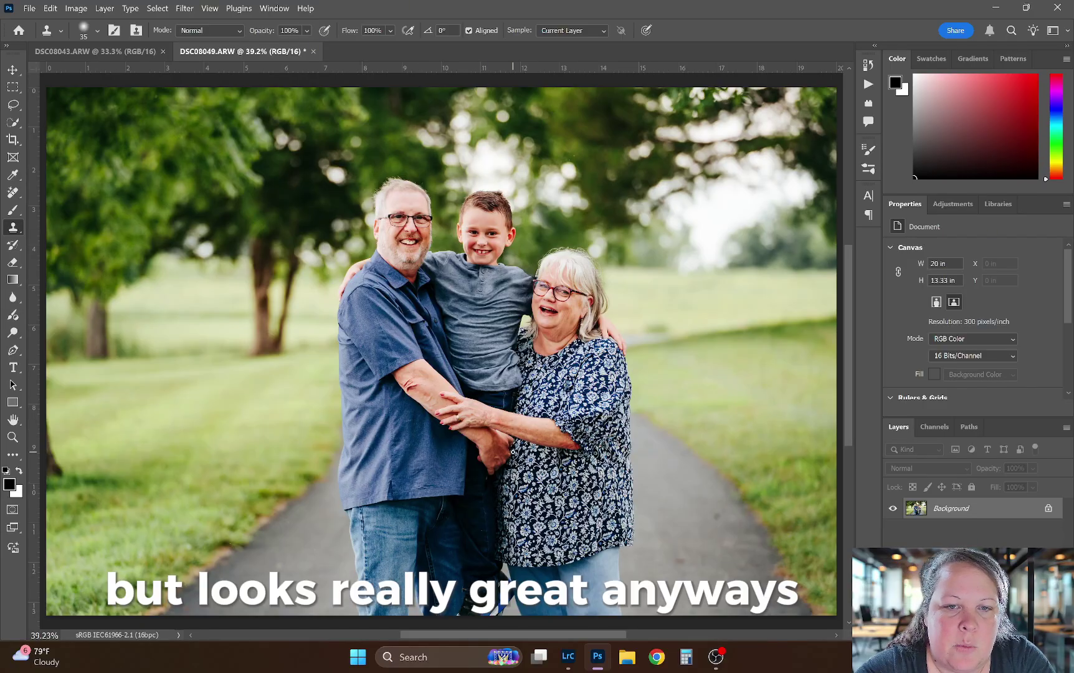
click(29, 9)
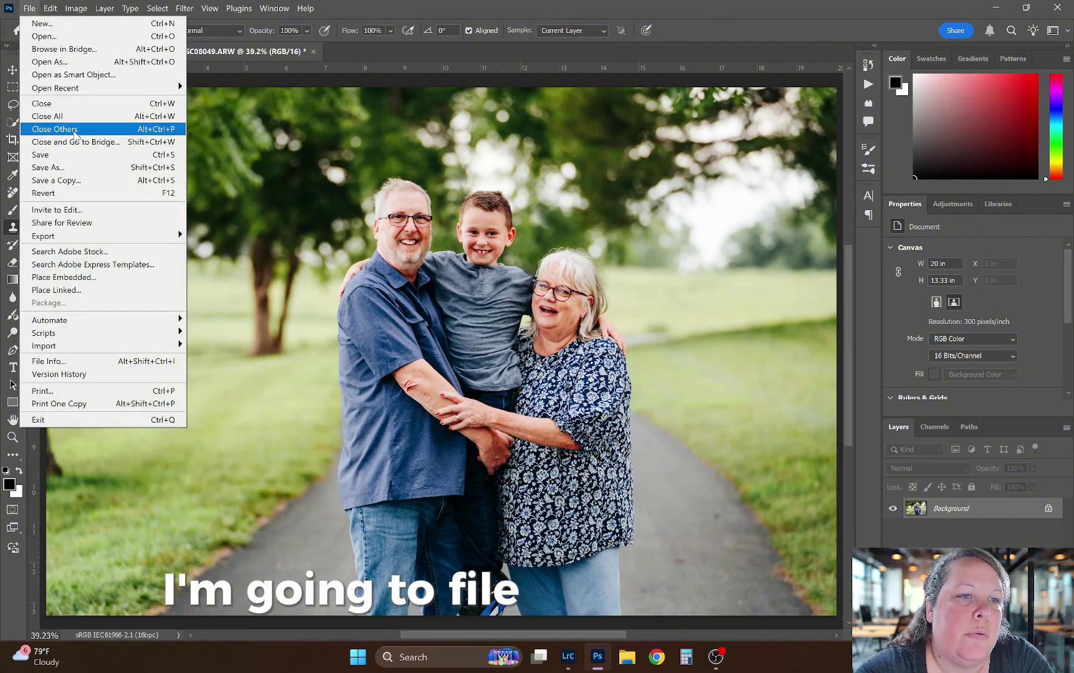
click(75, 161)
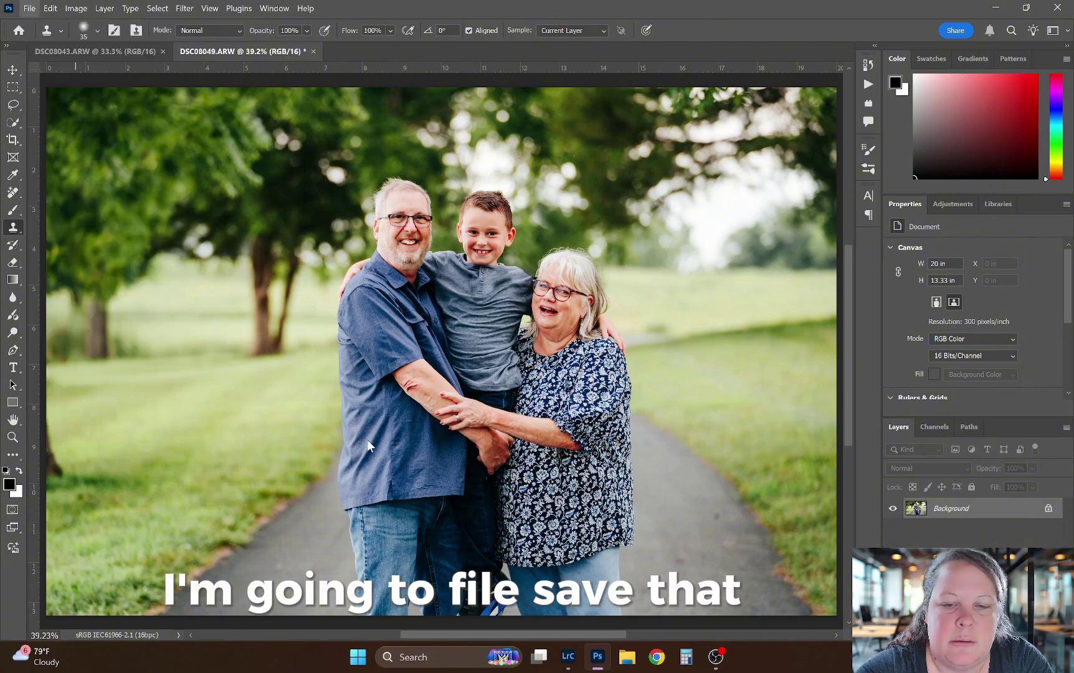
click(568, 657)
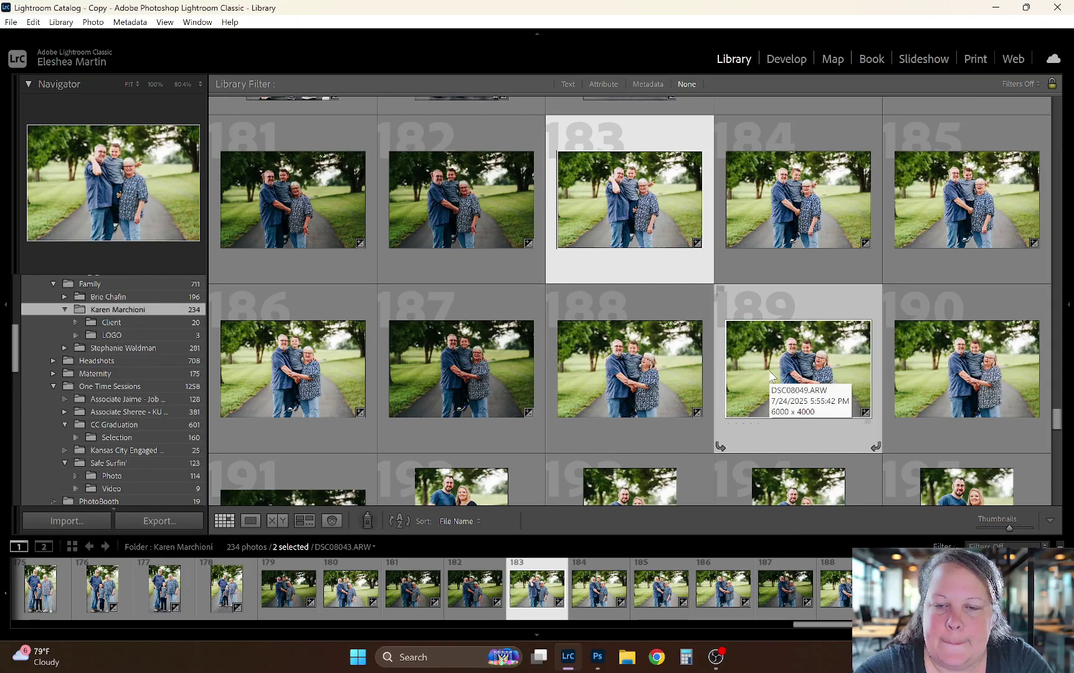
click(598, 657)
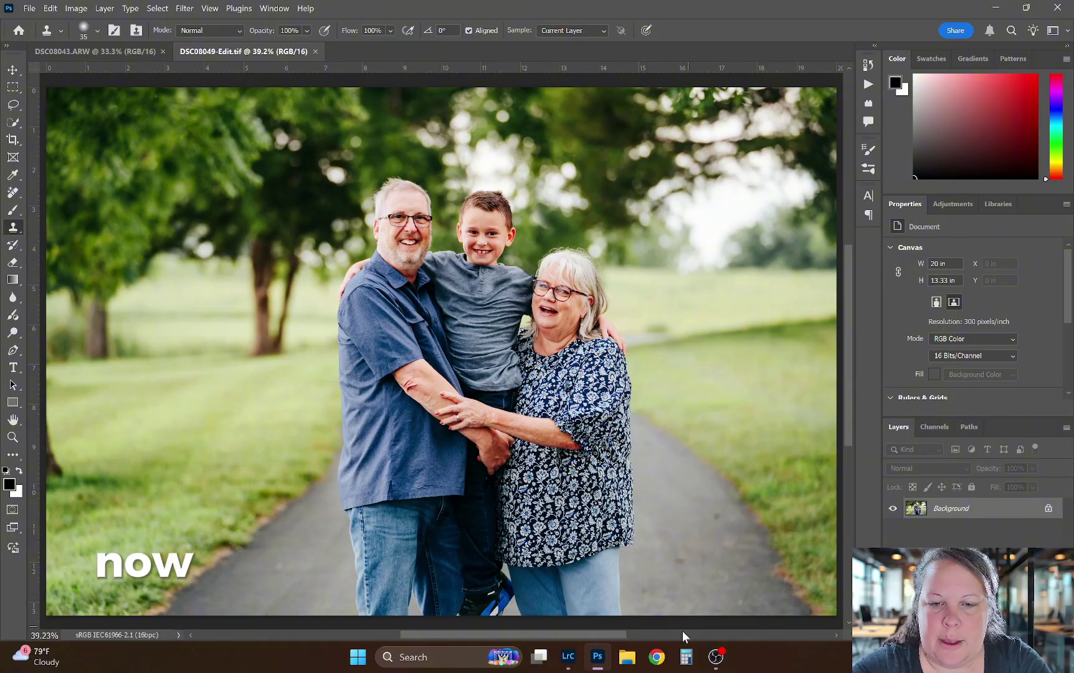
In Lightroom Classic, compare the original DSC08049.ARW with DSC08049-Edit.tif and view the edited photo large, fitted to the window
click(571, 659)
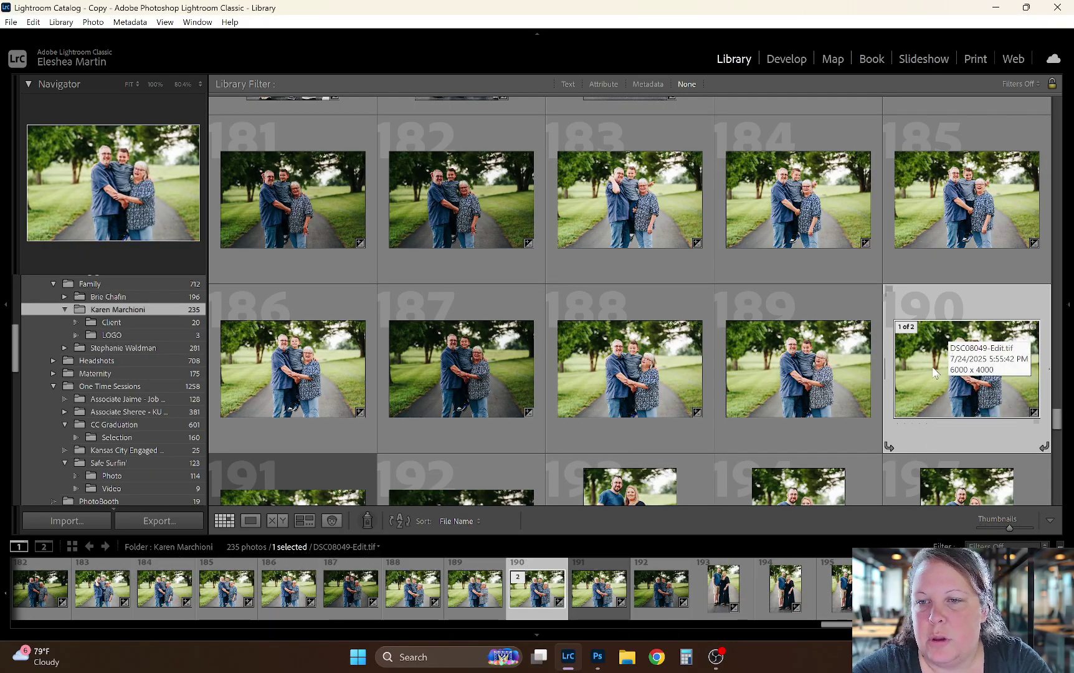
click(776, 378)
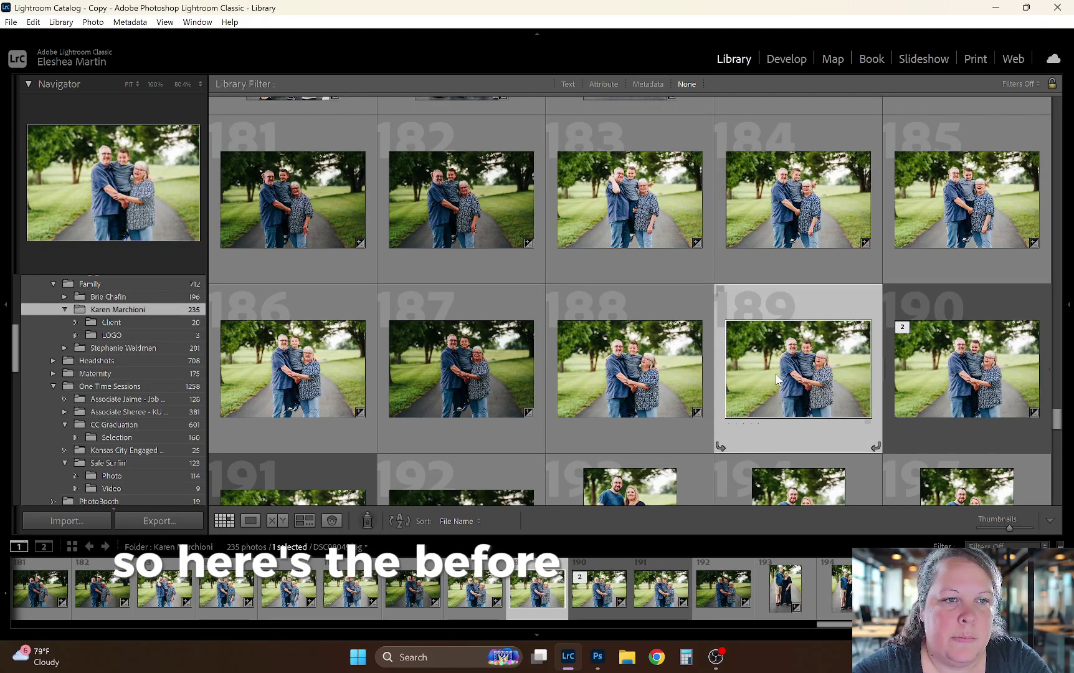
key(Right)
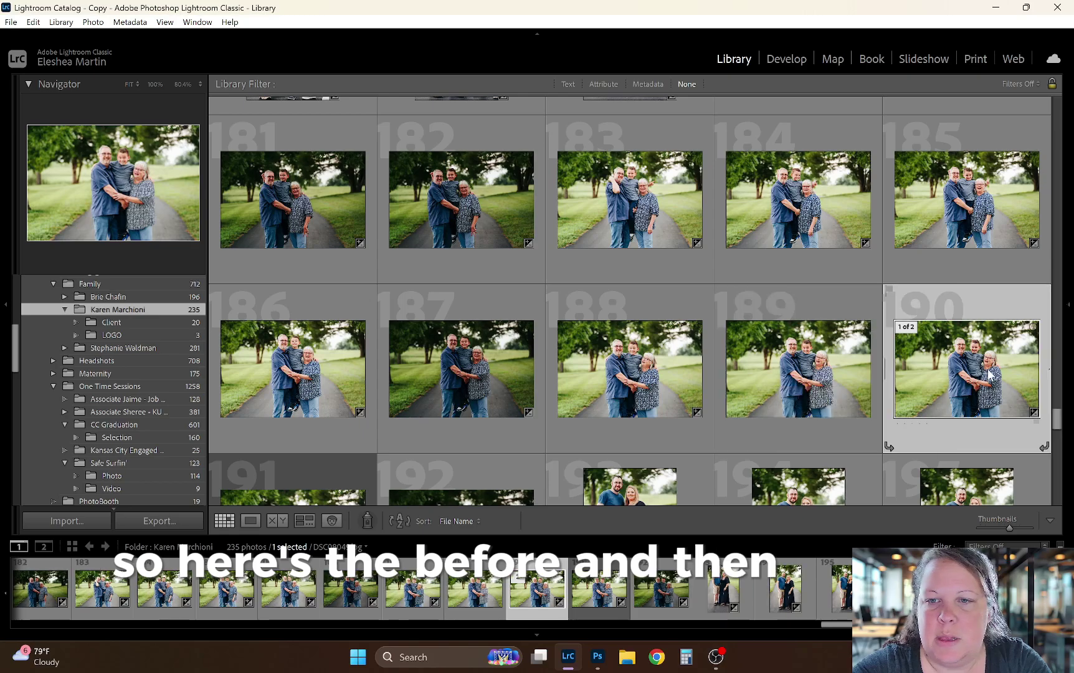
click(251, 520)
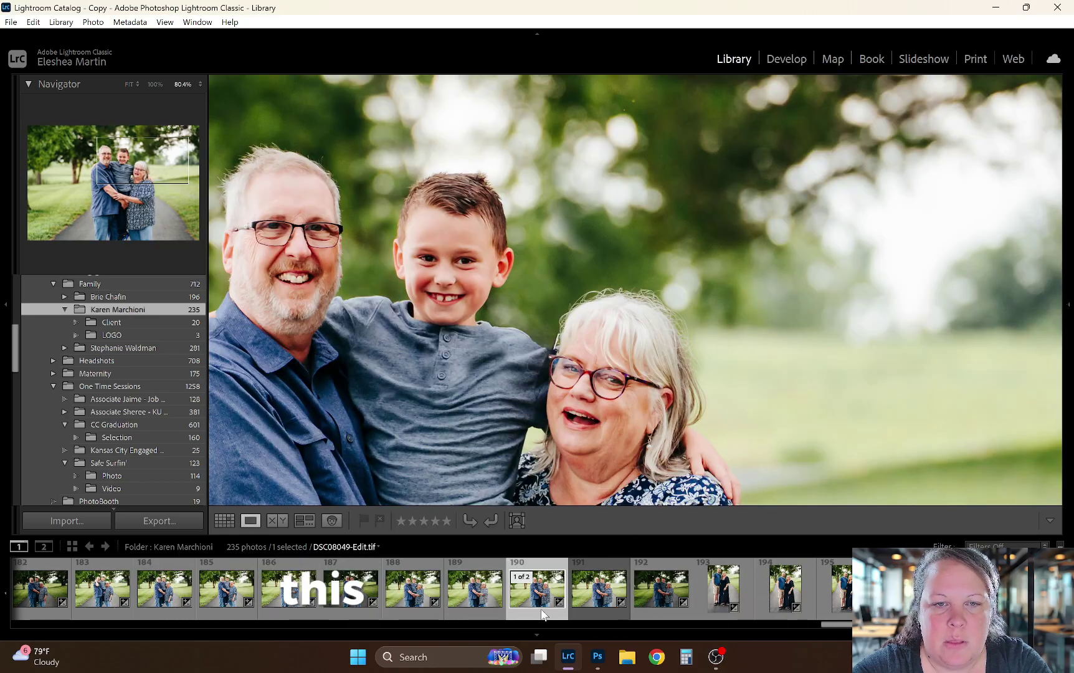
click(557, 396)
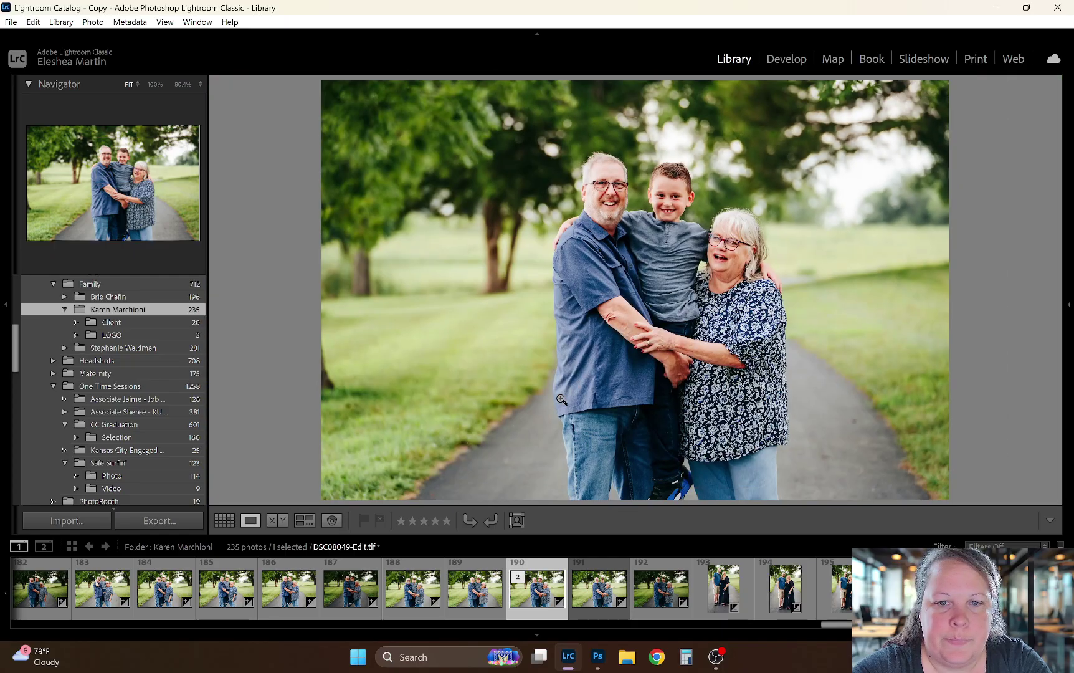